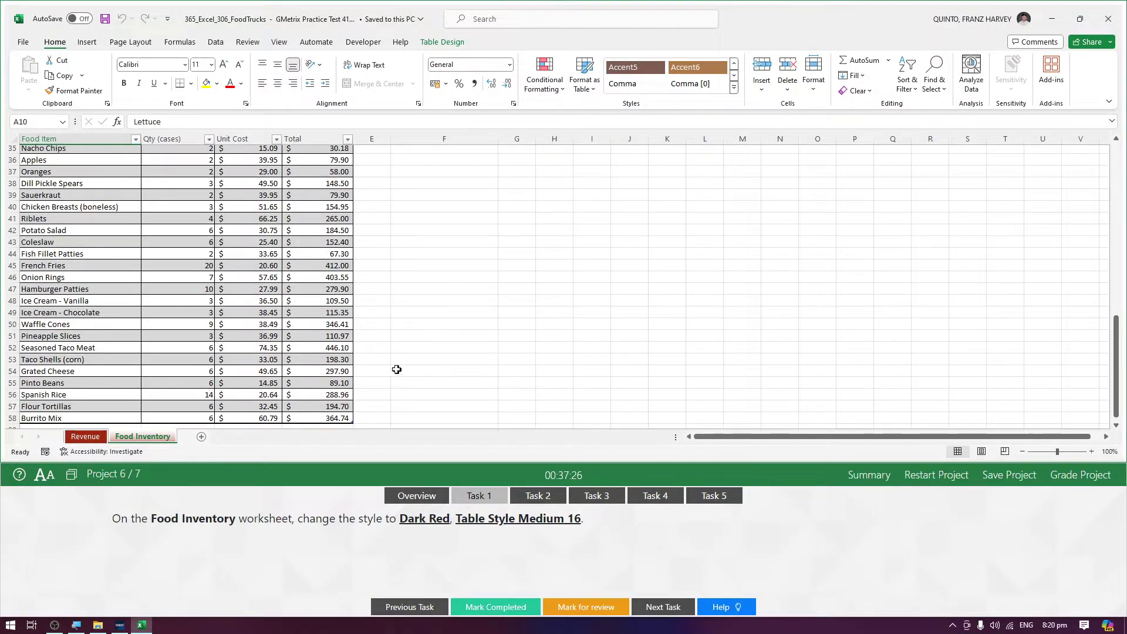
- Return to the Food Inventory sheet and select a cell inside the inventory table
click(84, 437)
click(139, 437)
scroll(235, 359, up, 4)
scroll(206, 326, up, 4)
scroll(206, 325, up, 4)
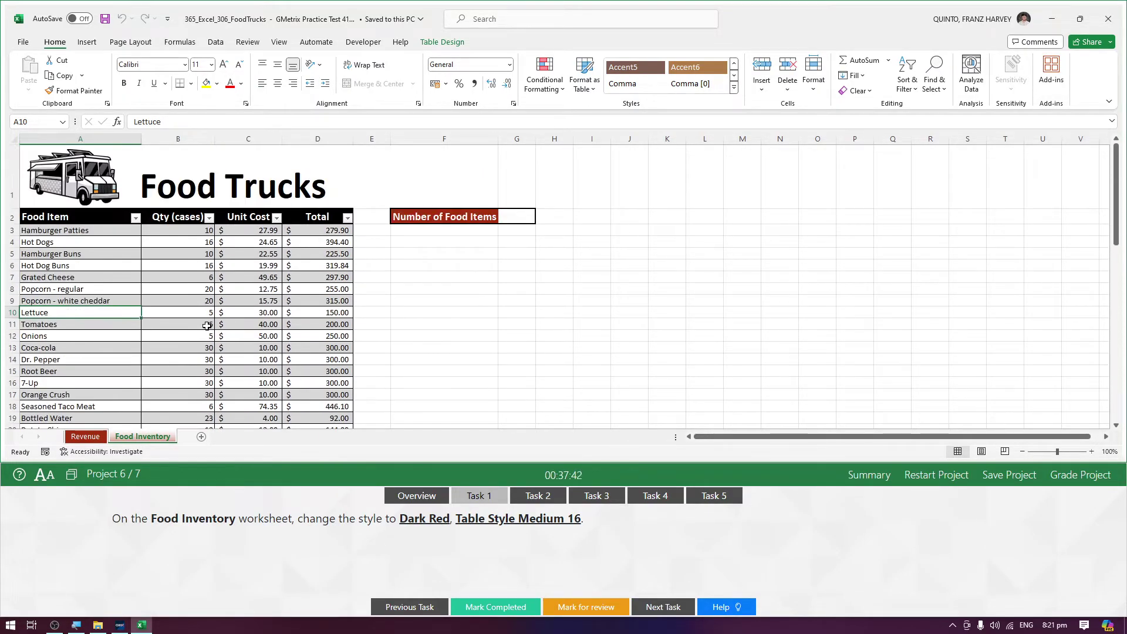
scroll(207, 326, up, 3)
scroll(207, 325, up, 1)
click(207, 325)
scroll(223, 326, down, 1)
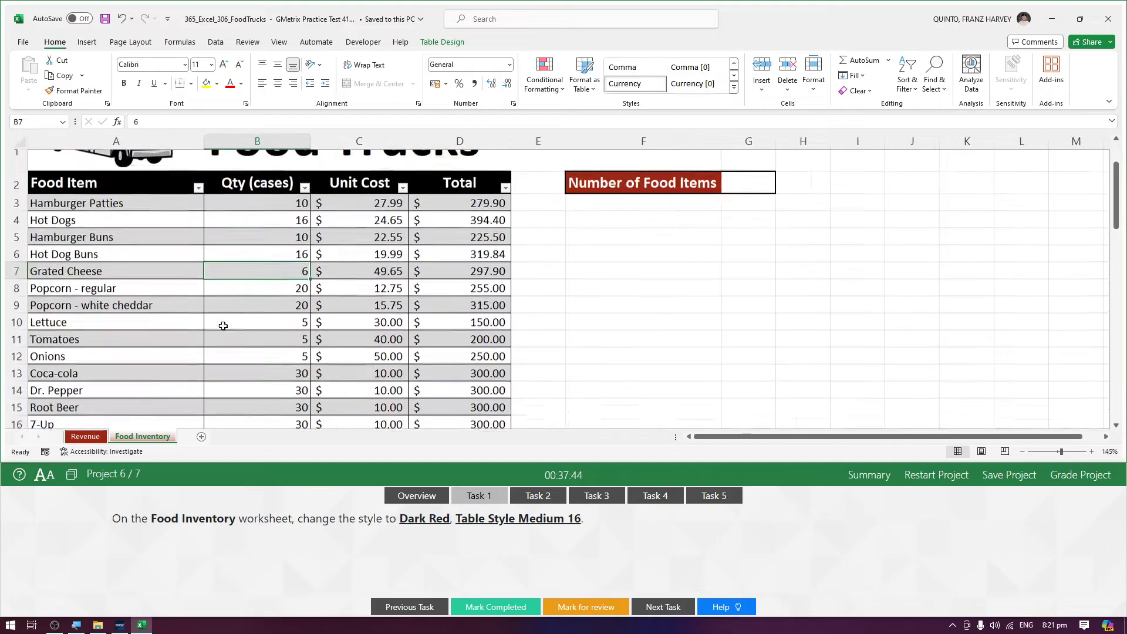
scroll(225, 324, up, 1)
scroll(220, 329, up, 1)
click(220, 326)
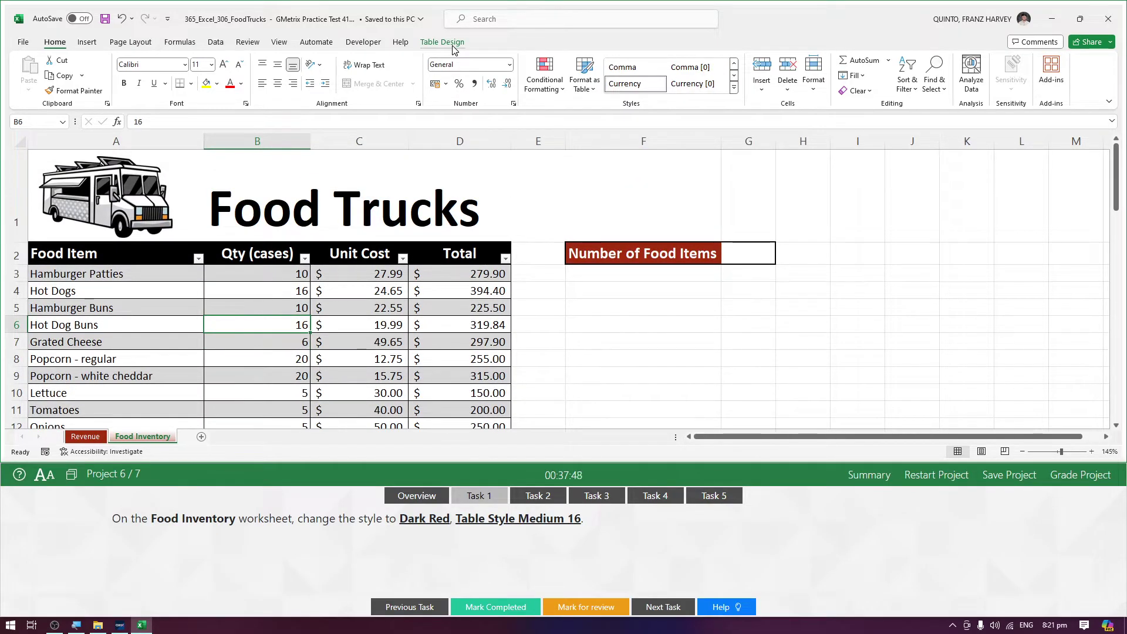
- Apply Dark Red, Table Style Medium 16 to the table and mark Task 1 completed
click(454, 44)
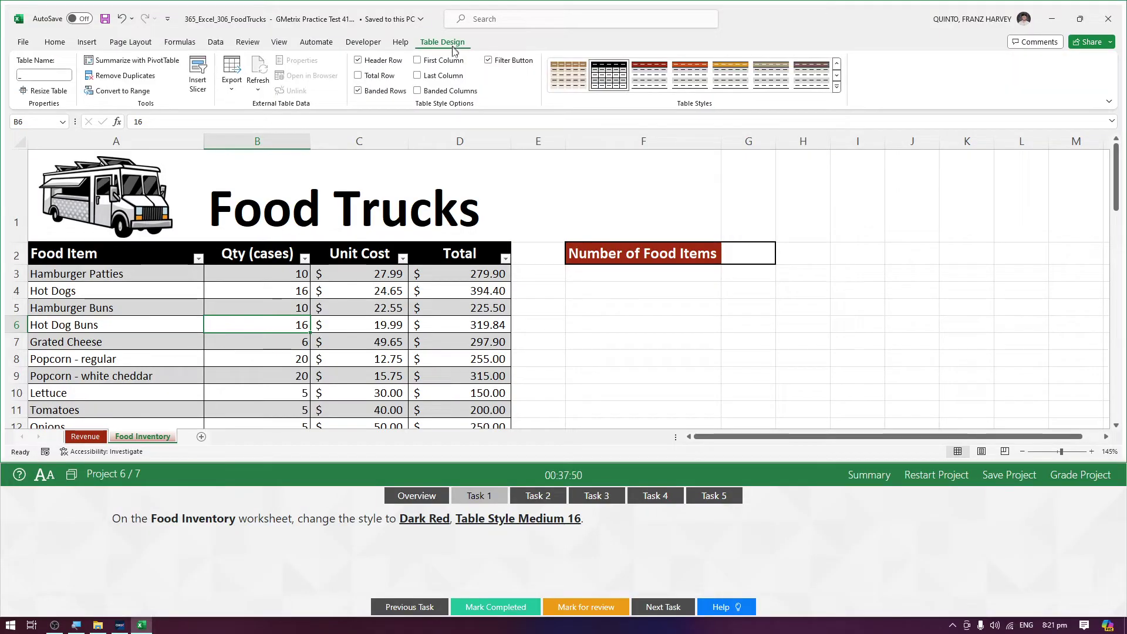
click(836, 87)
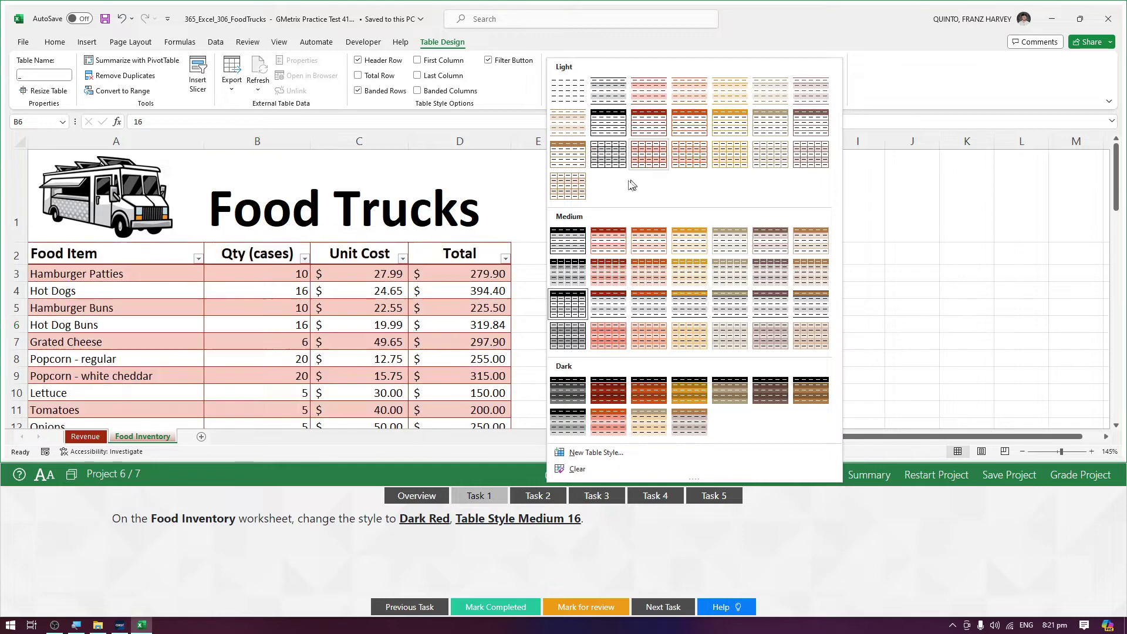
click(610, 305)
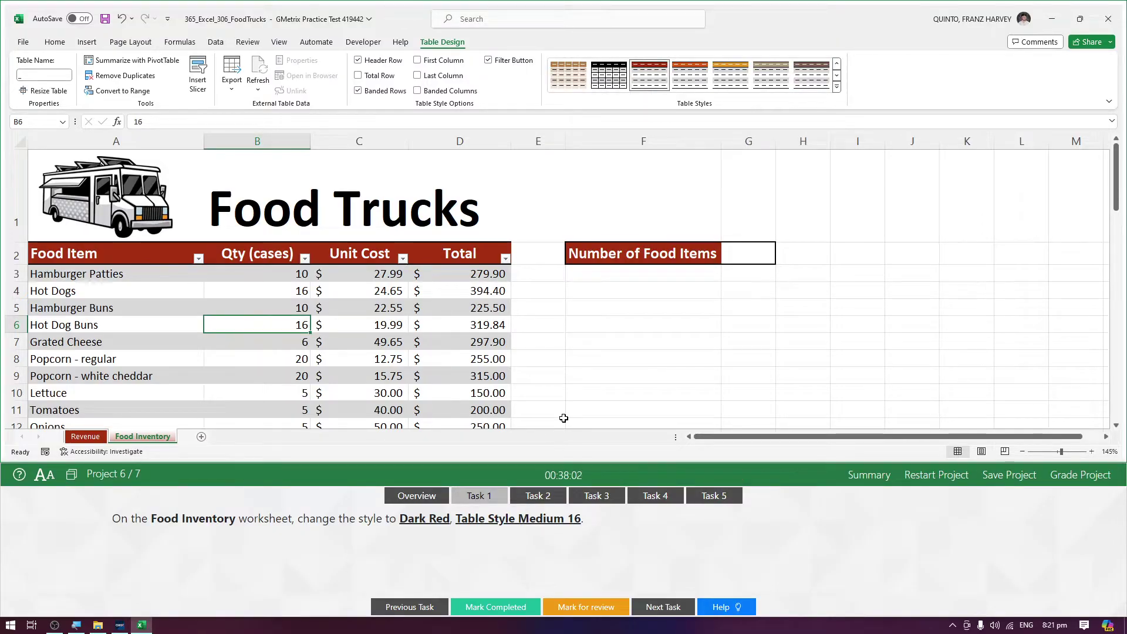
click(504, 602)
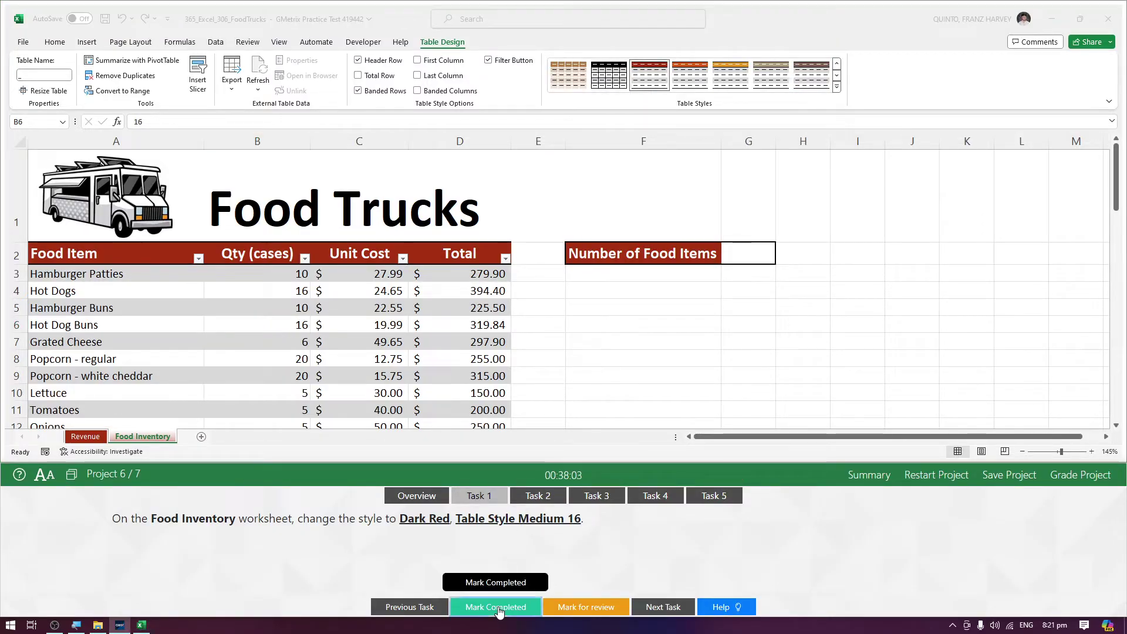
- Enter =COUNTA([Food Item]) in G2 to count the 56 food items
click(538, 498)
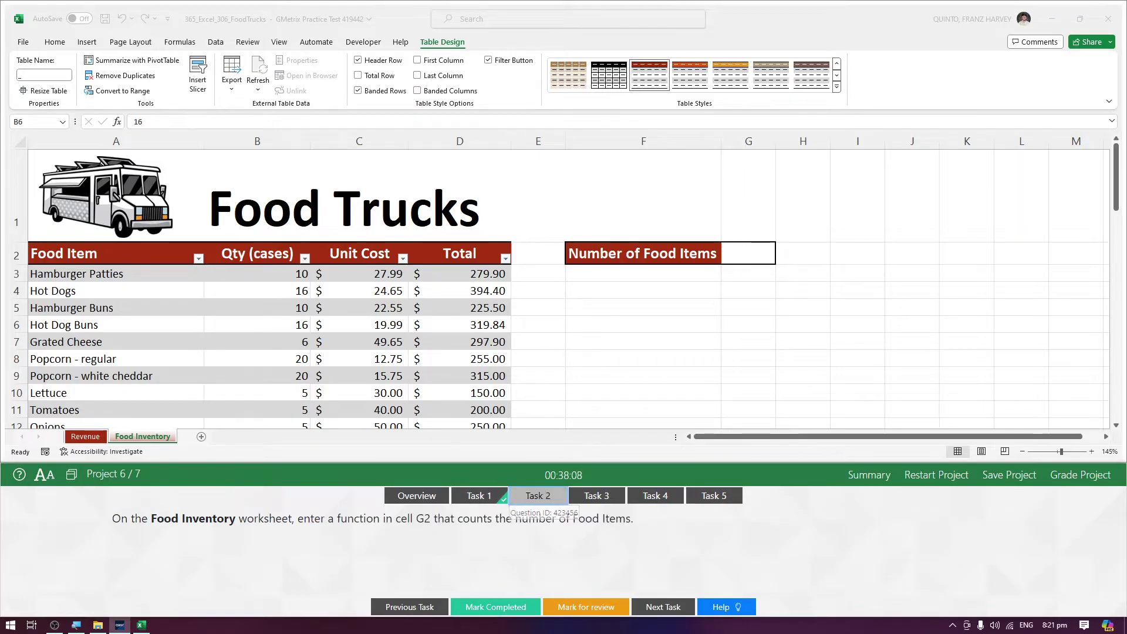
click(737, 251)
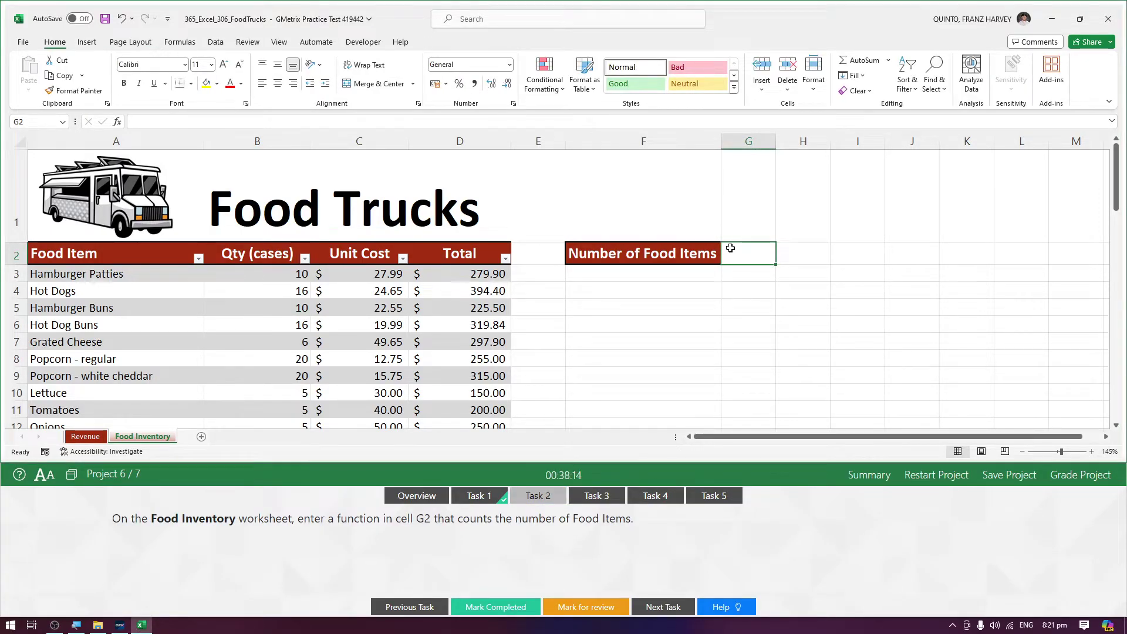
double_click(472, 519)
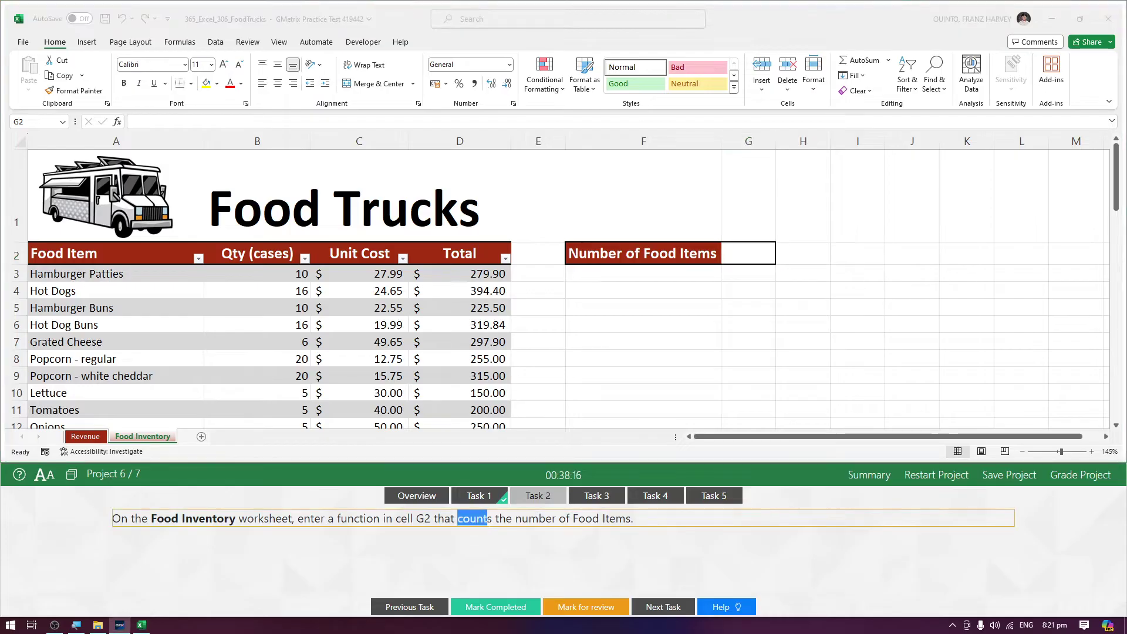
click(749, 249)
text(=)
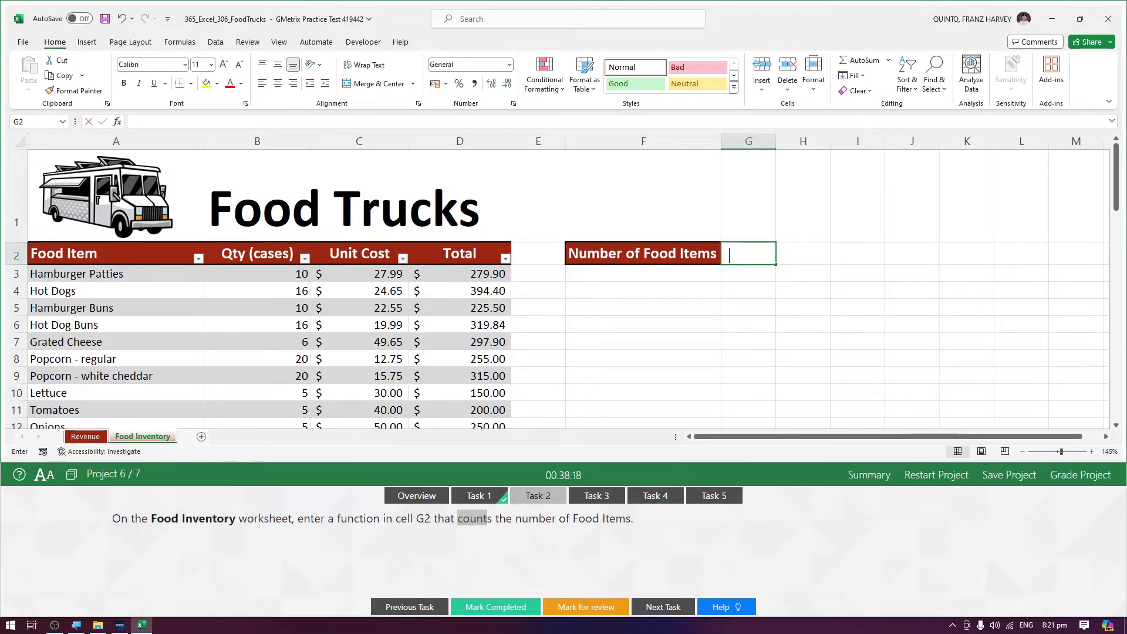
text(COUN)
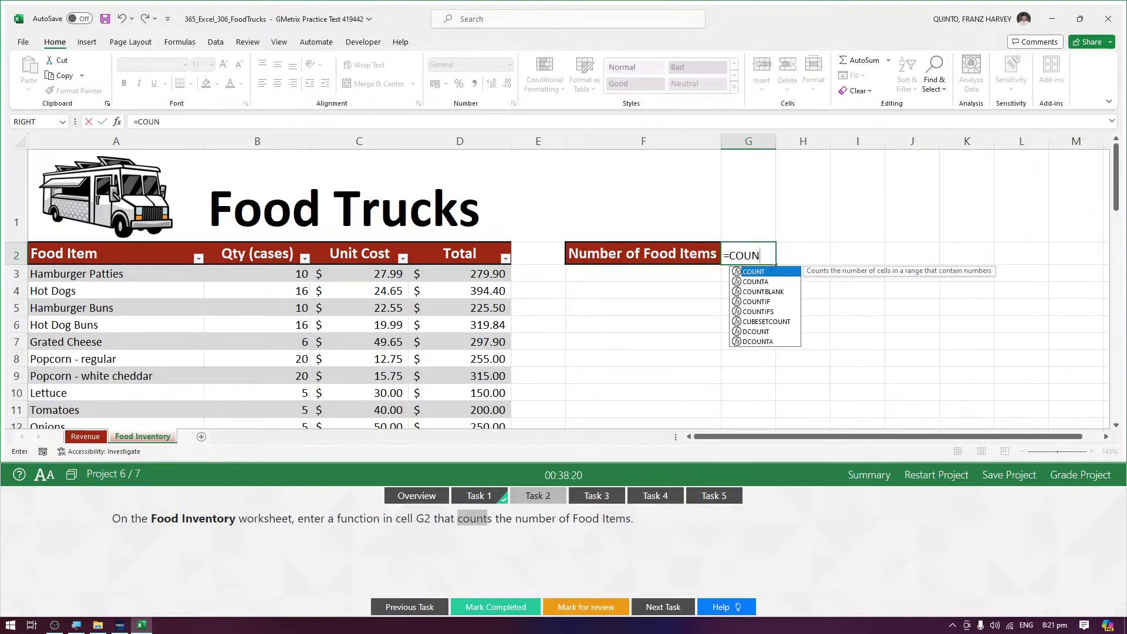
text(T)
text(A)
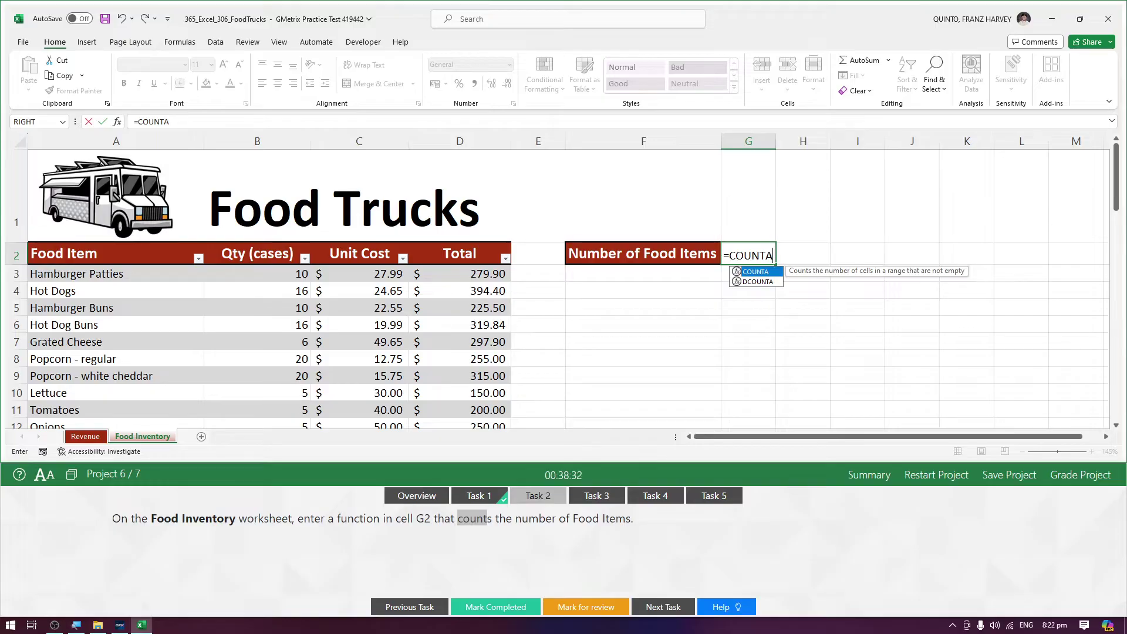
text(()
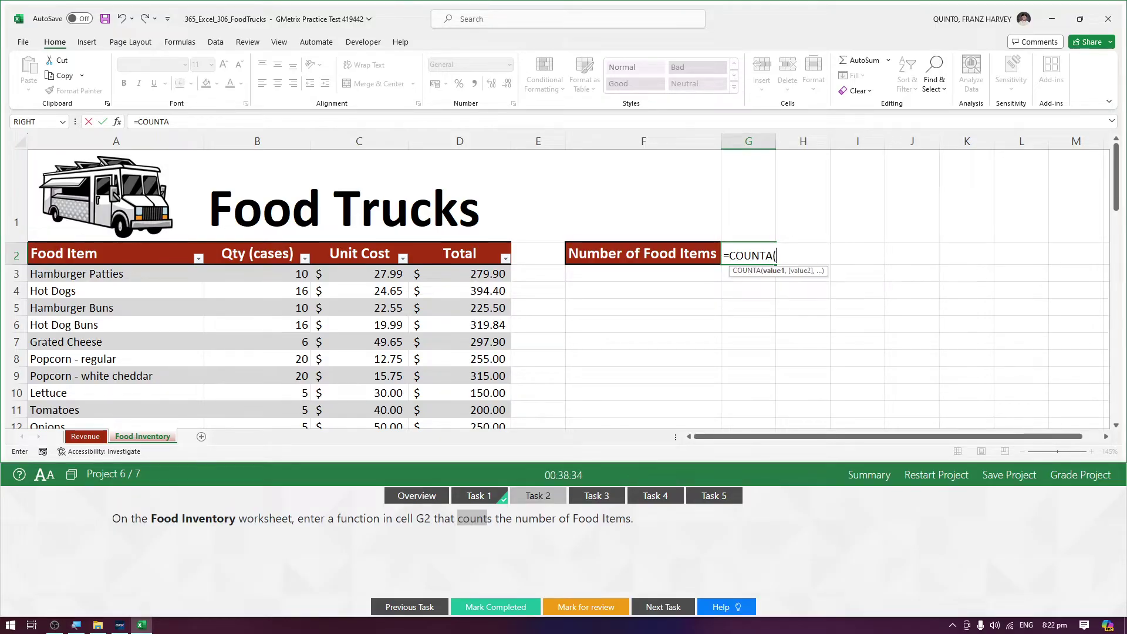
mouse_move(151, 274)
mouse_down()
mouse_move(162, 463)
mouse_move(139, 391)
mouse_up()
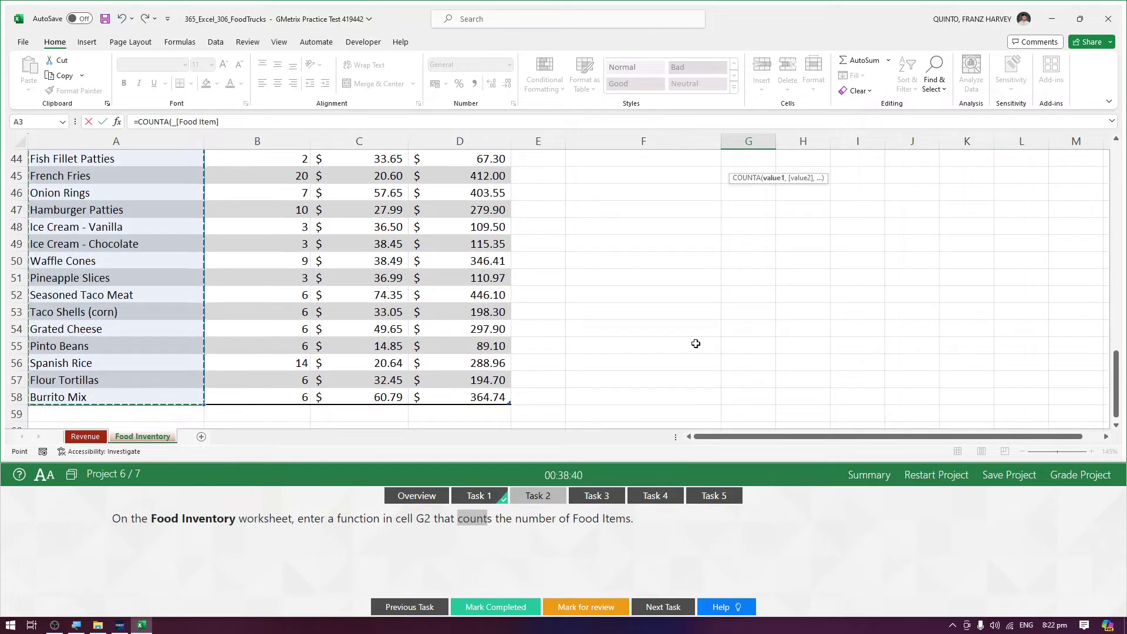
key(Return)
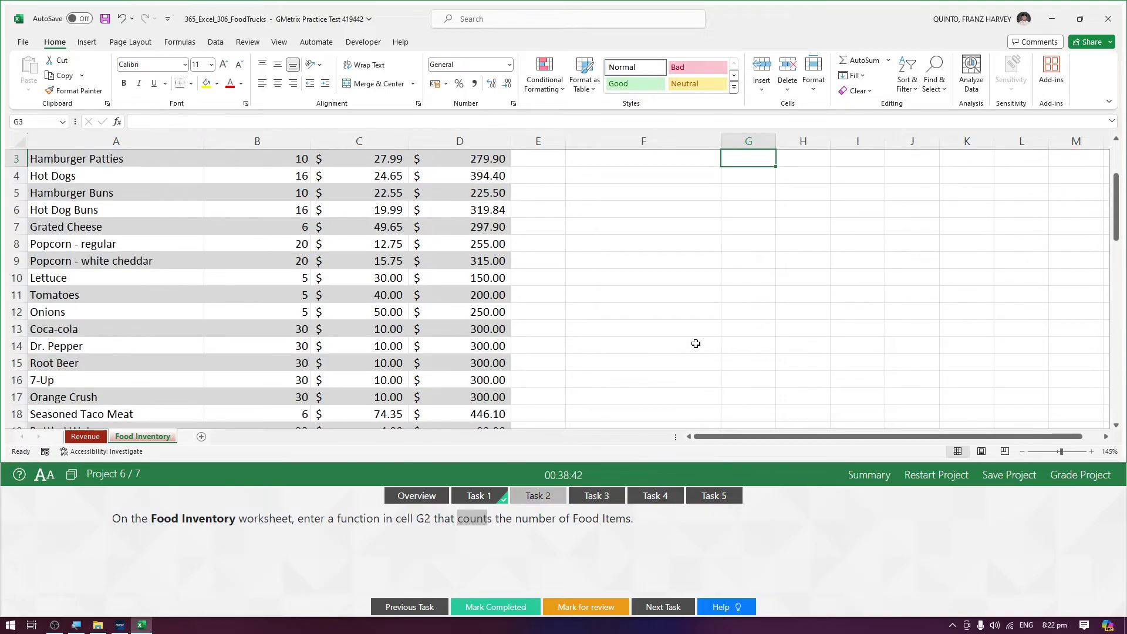
click(765, 234)
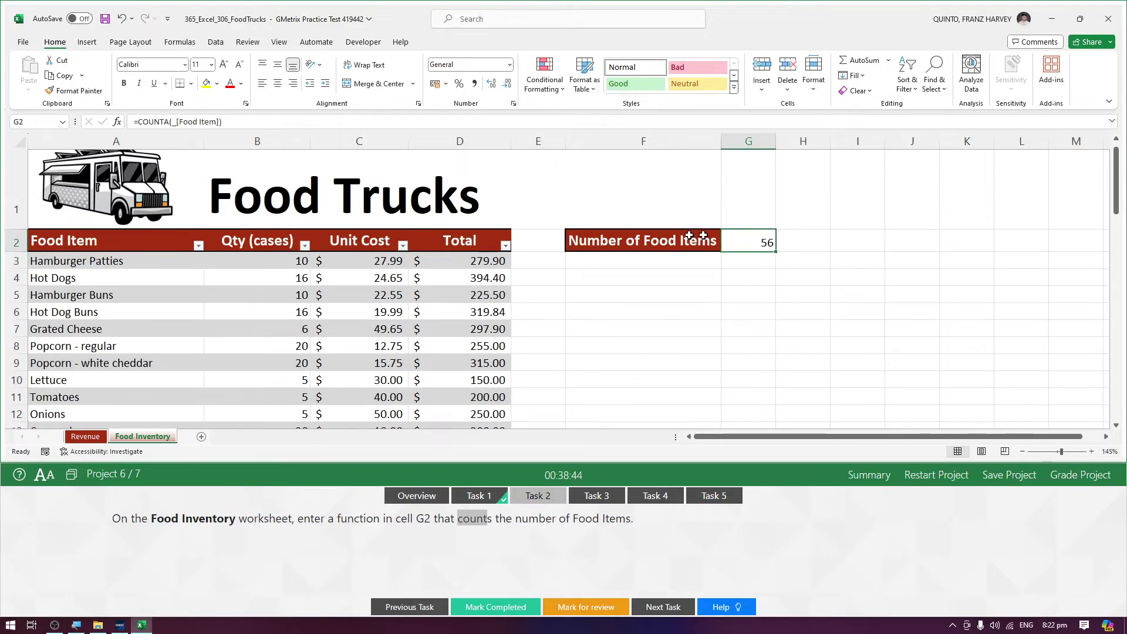
- Mark the counting task completed and select cell J3 on the Revenue sheet
click(495, 607)
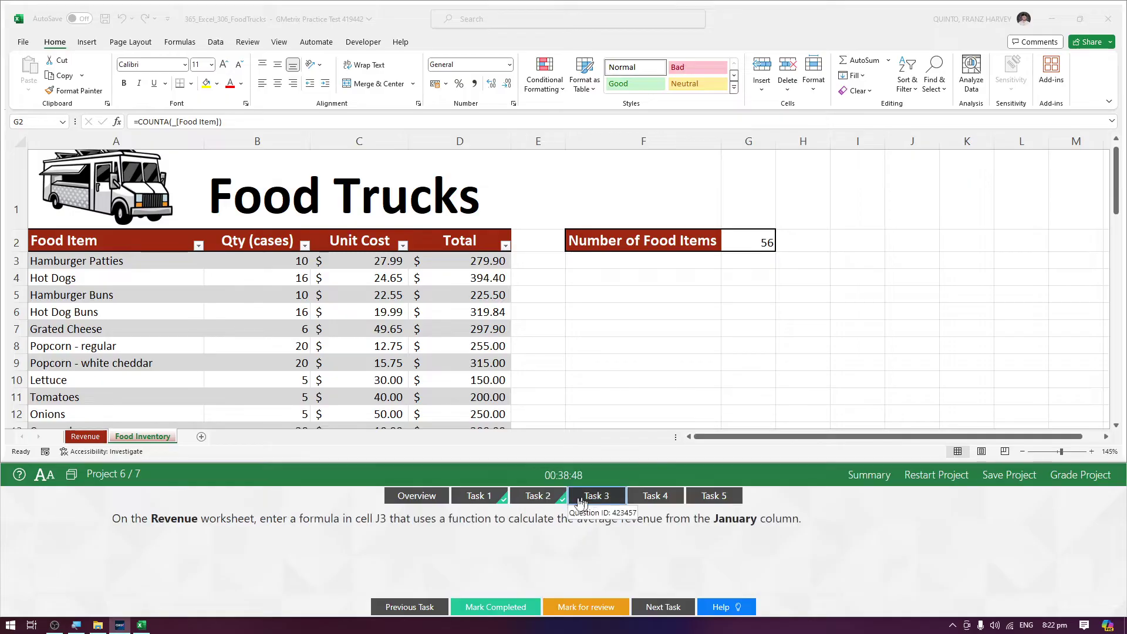
click(94, 441)
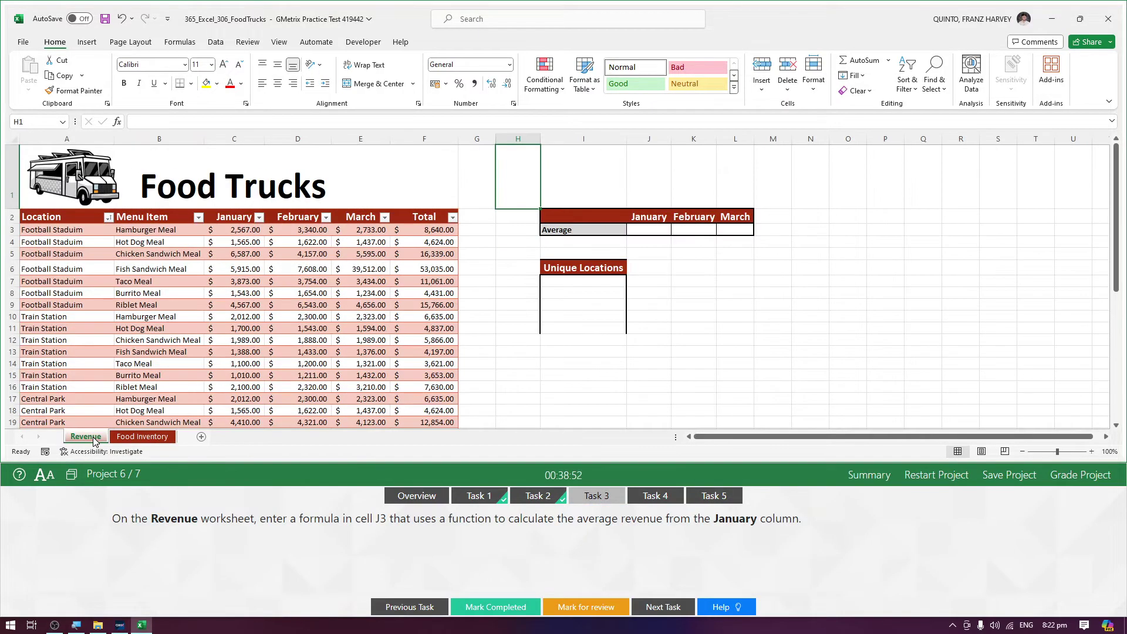
click(655, 232)
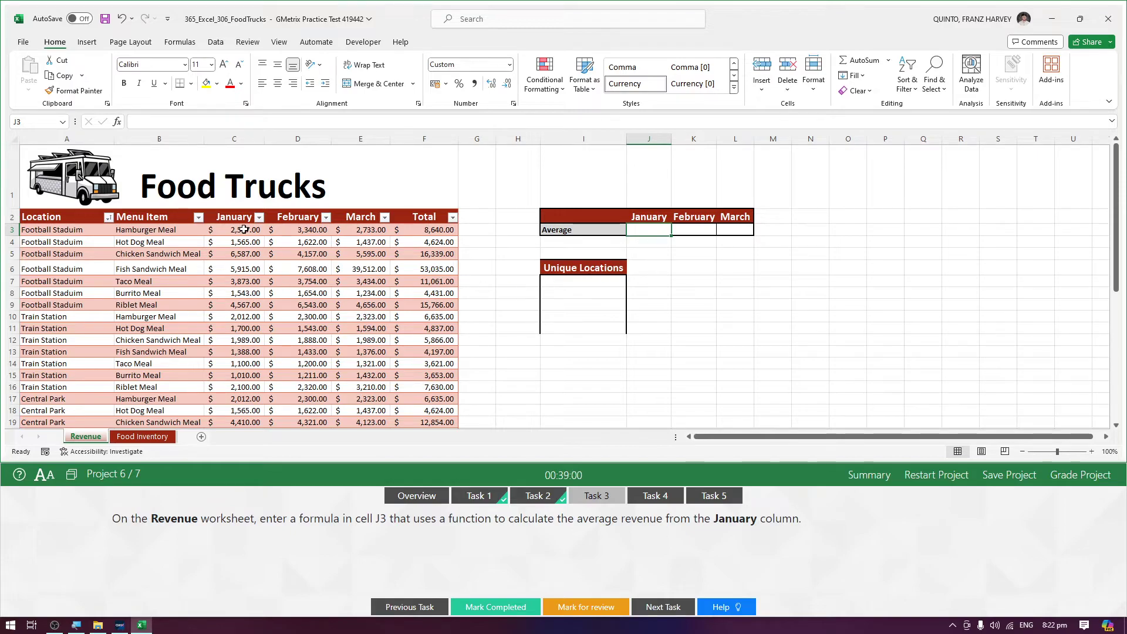
drag(244, 229, 235, 464)
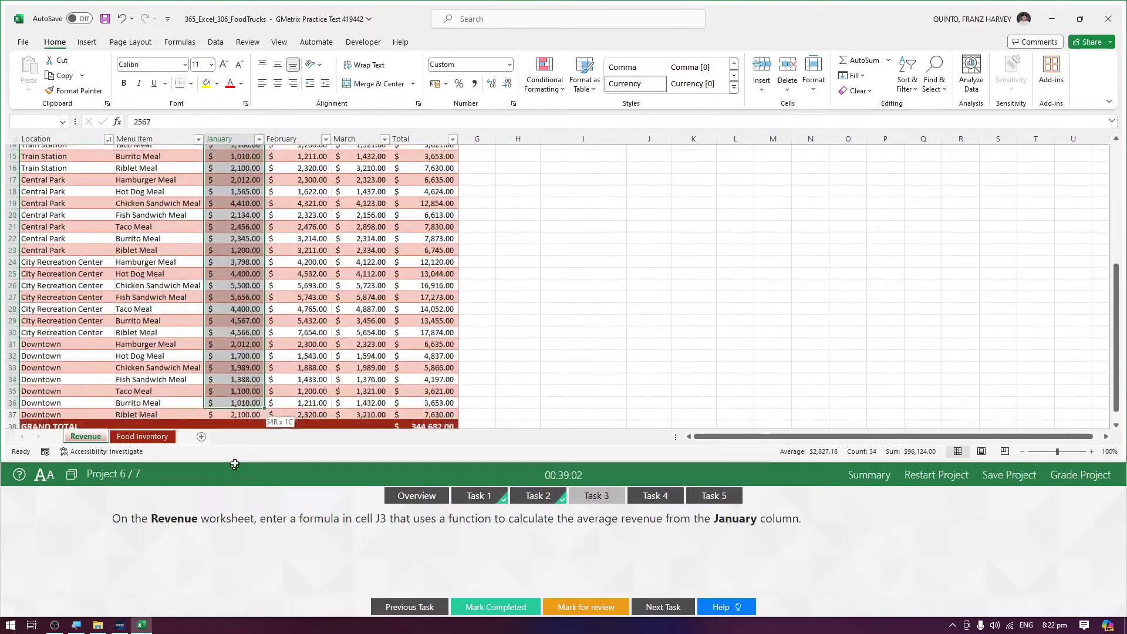
scroll(668, 273, up, 5)
click(668, 273)
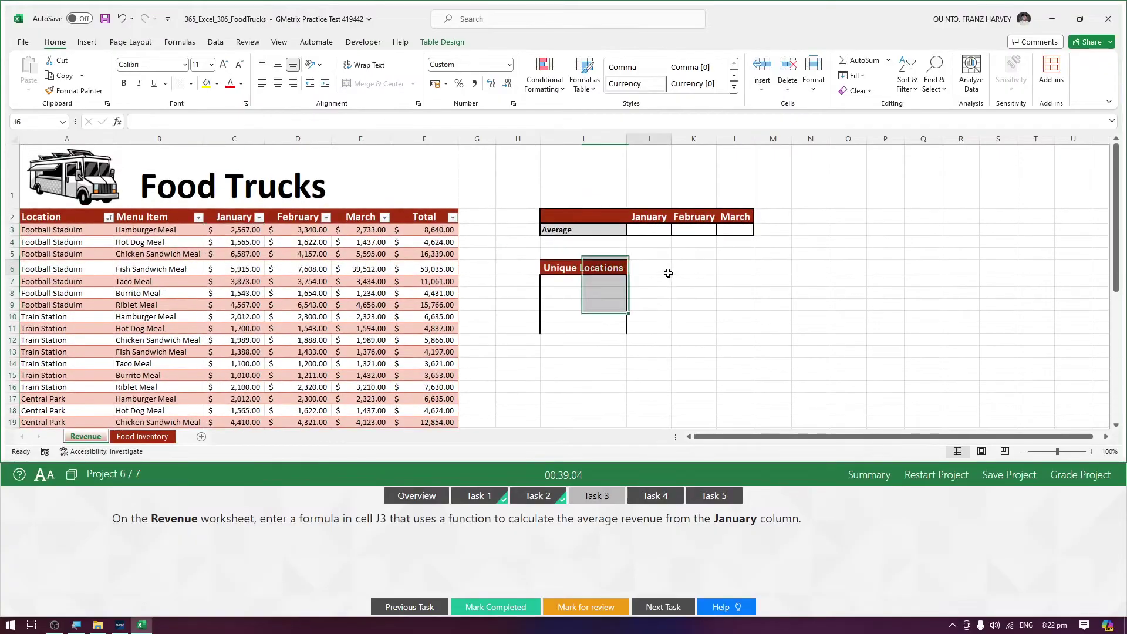
click(638, 229)
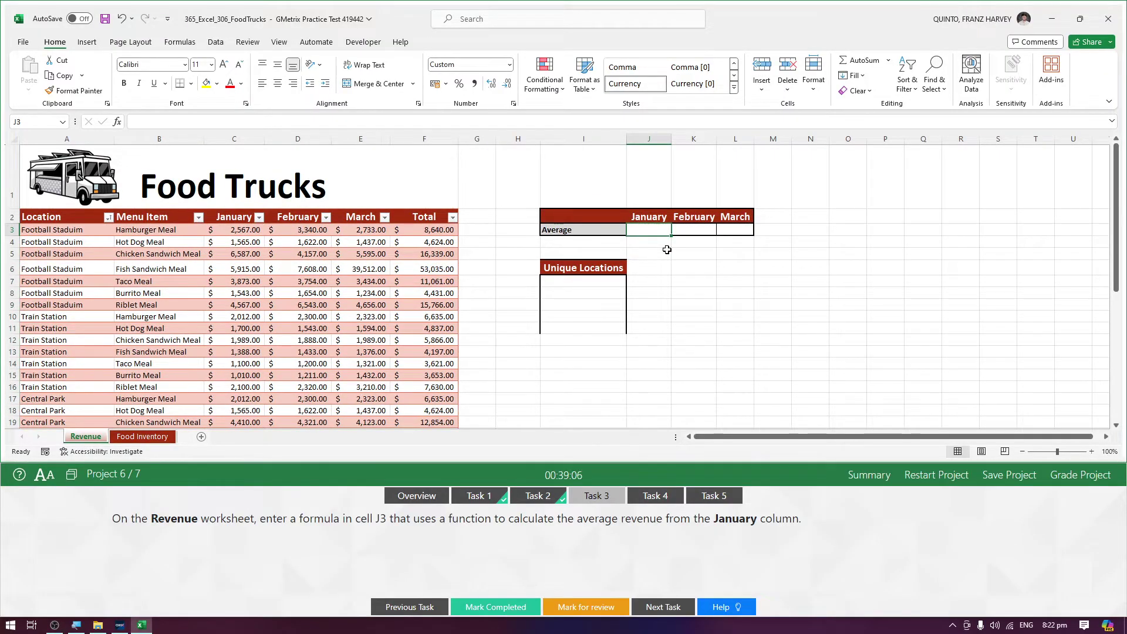
- Enter =AVERAGE(Table1[January]) in J3, returning $2,806.40, and mark Task 3 completed
text(=AVERAGE)
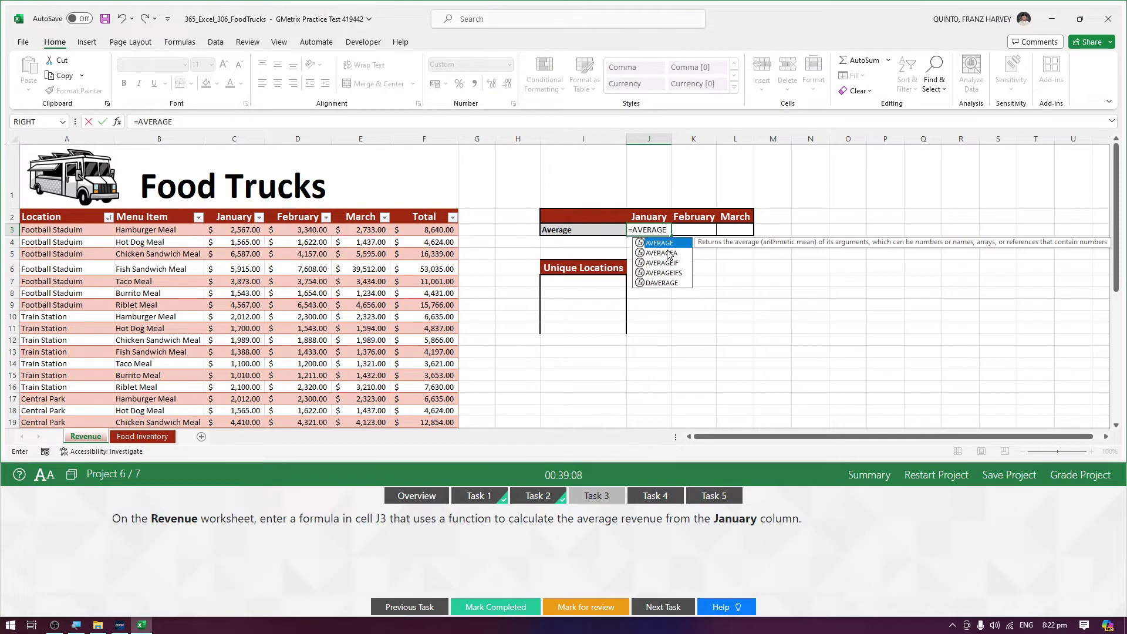
text(()
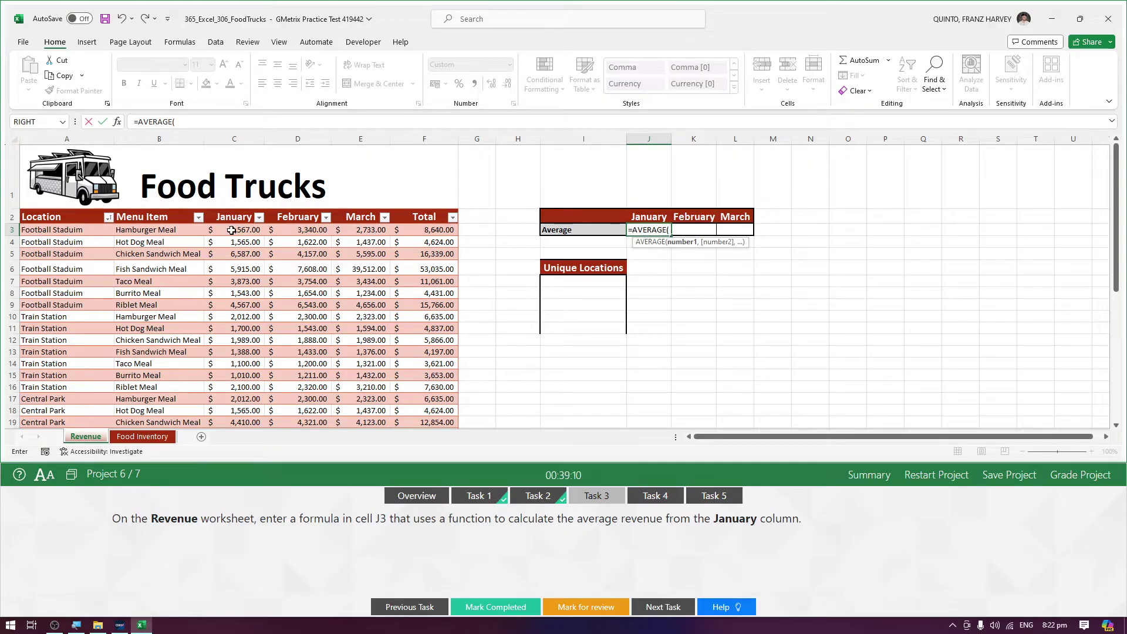
drag(230, 232, 223, 371)
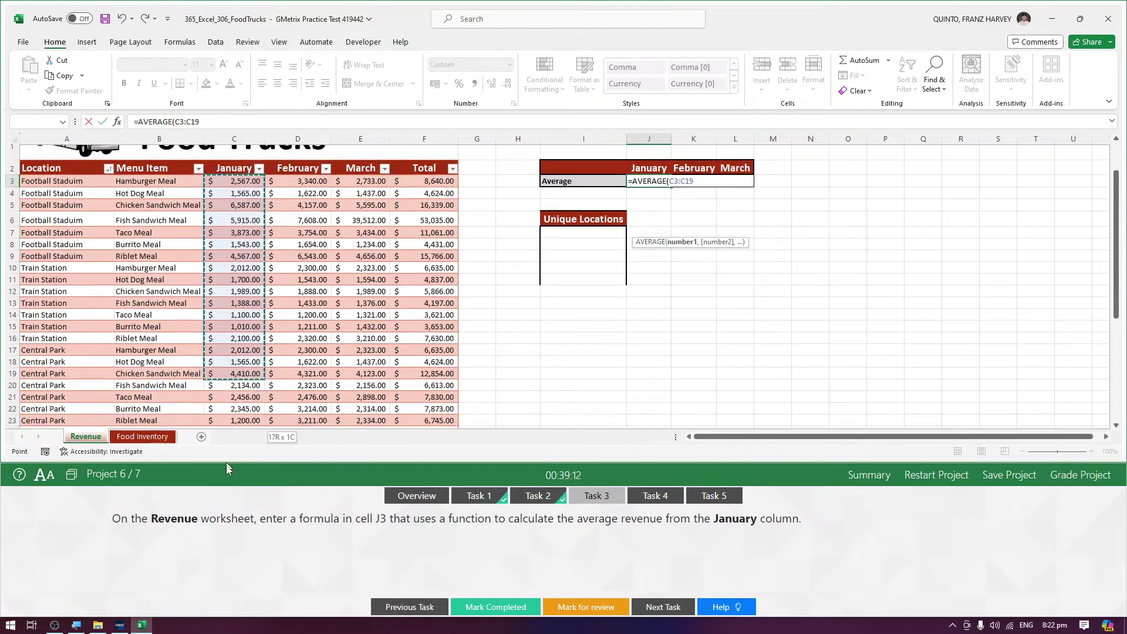
drag(223, 371, 243, 396)
scroll(750, 314, up, 3)
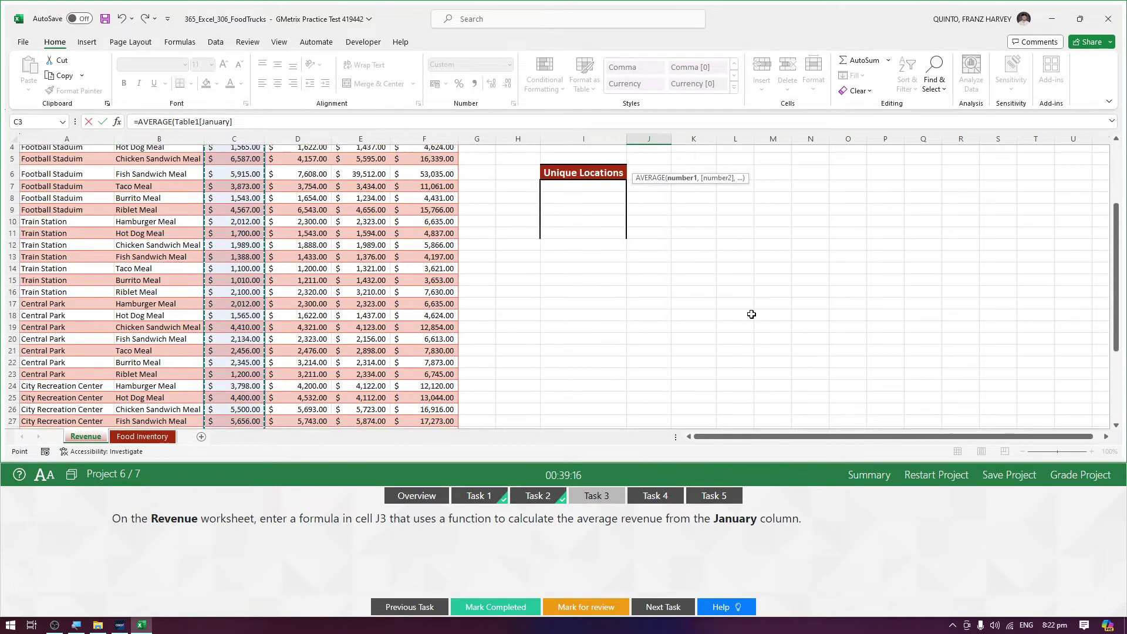
scroll(749, 315, up, 2)
text())
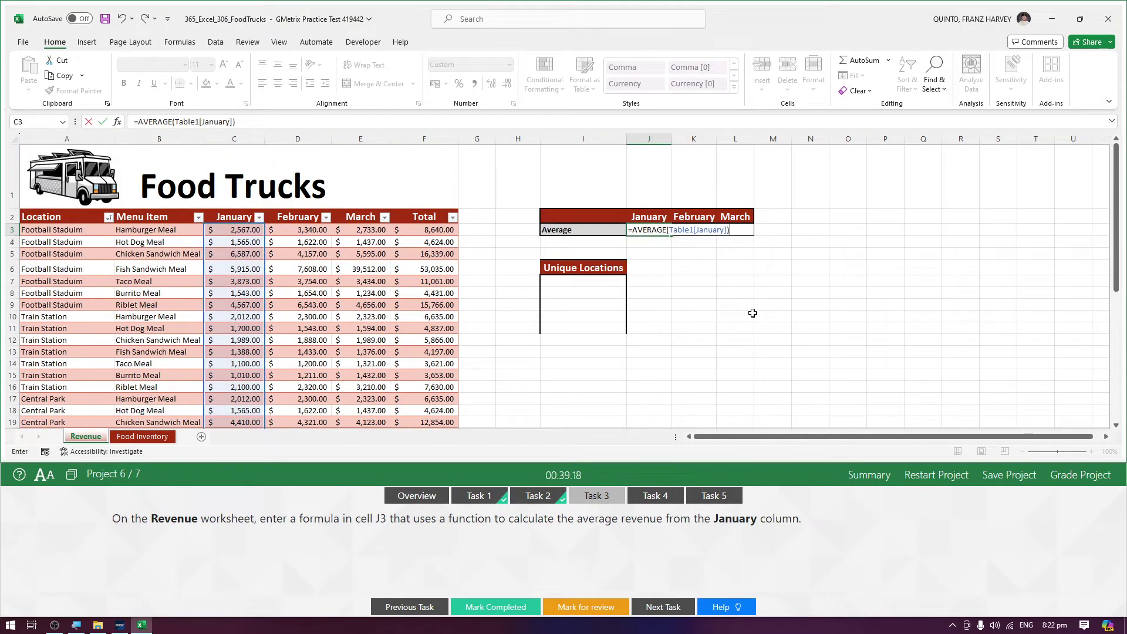
key(Return)
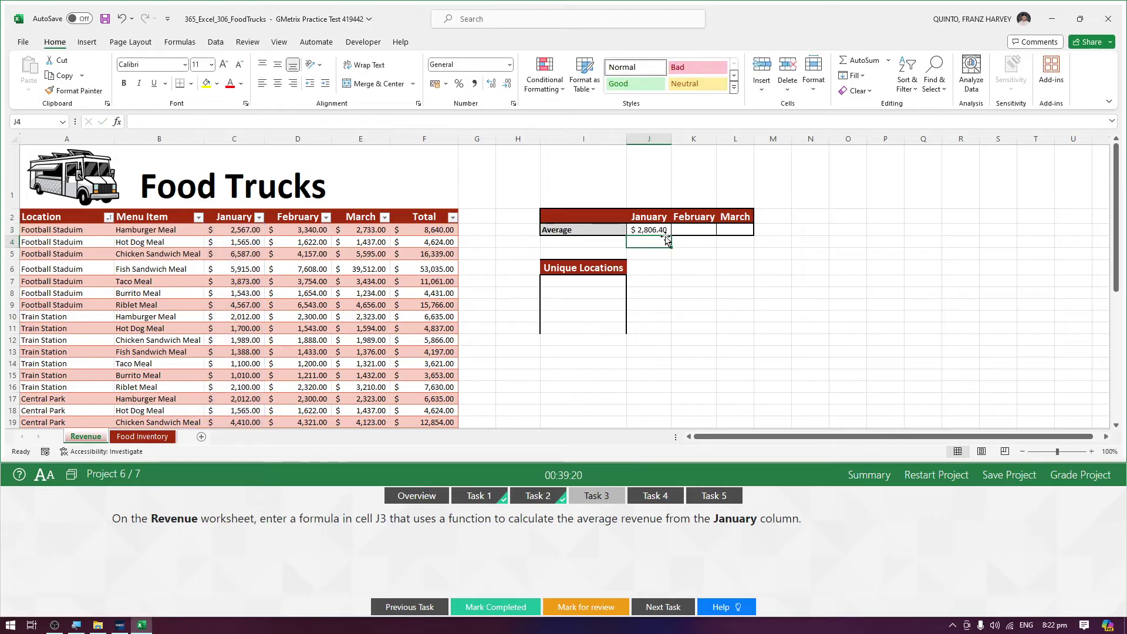
click(664, 232)
click(516, 604)
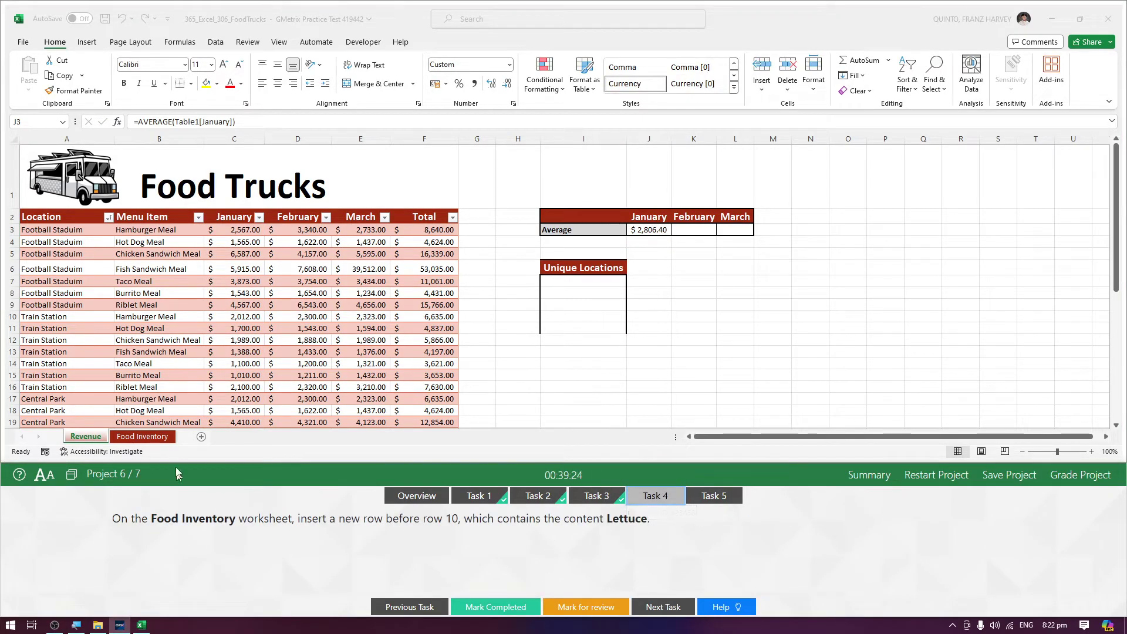
- Go to the Food Inventory sheet and select the whole Lettuce row 10
click(157, 441)
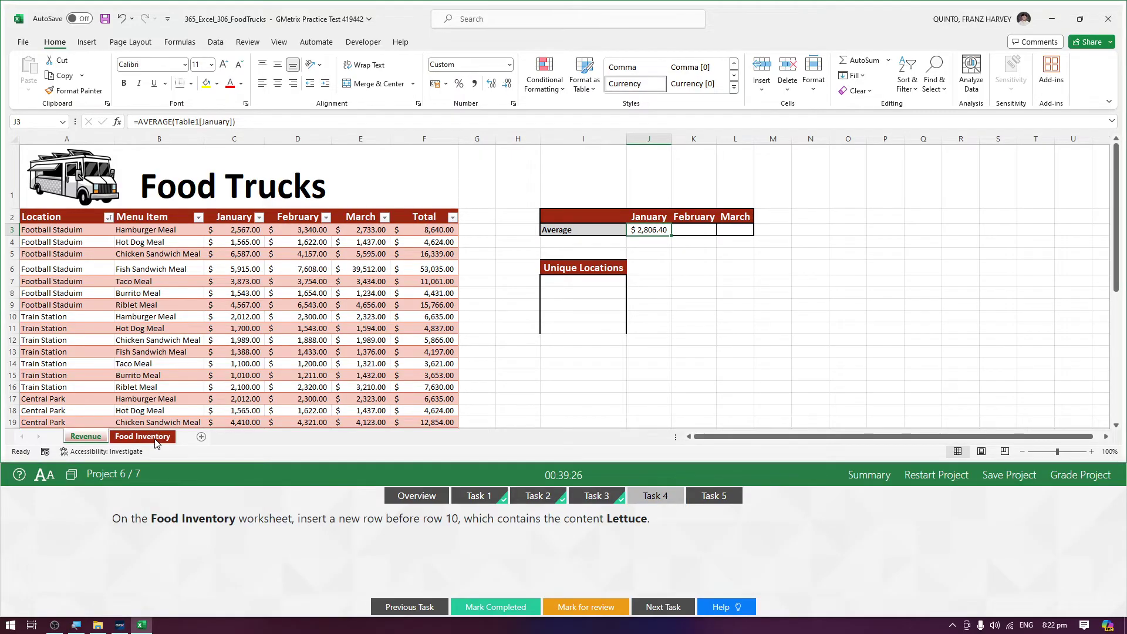
click(157, 441)
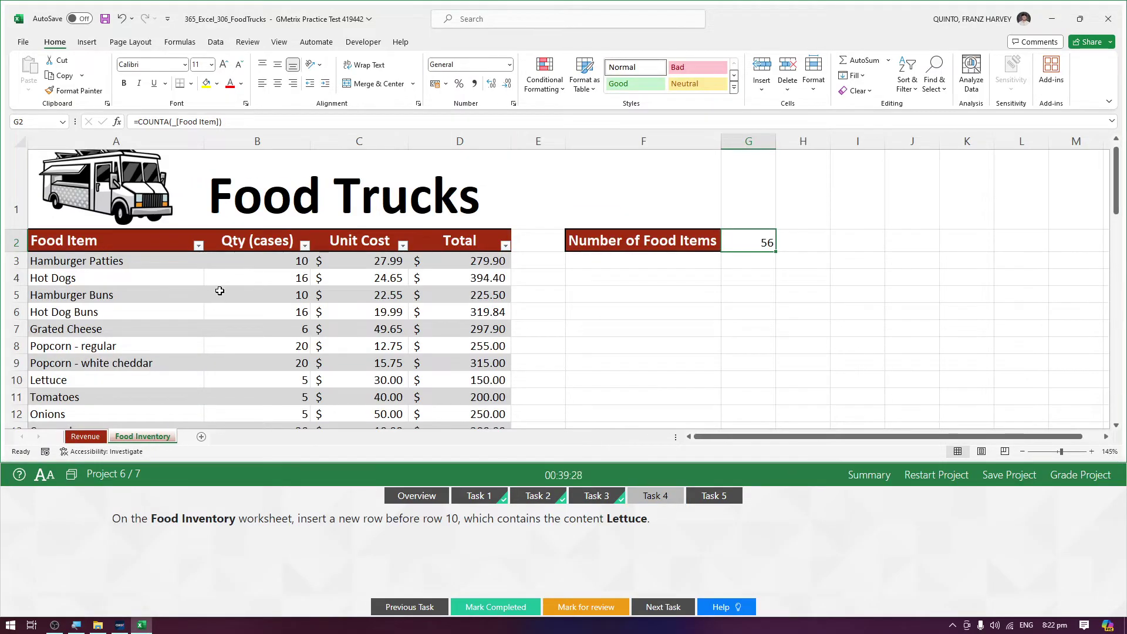
scroll(219, 293, down, 1)
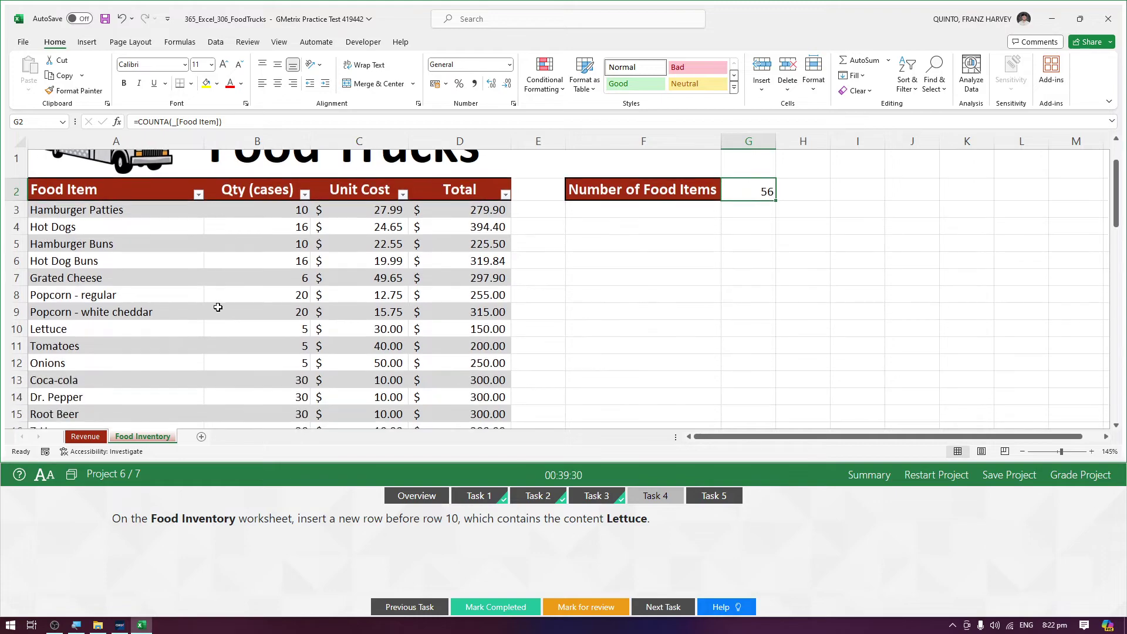
scroll(218, 307, down, 2)
scroll(95, 302, up, 2)
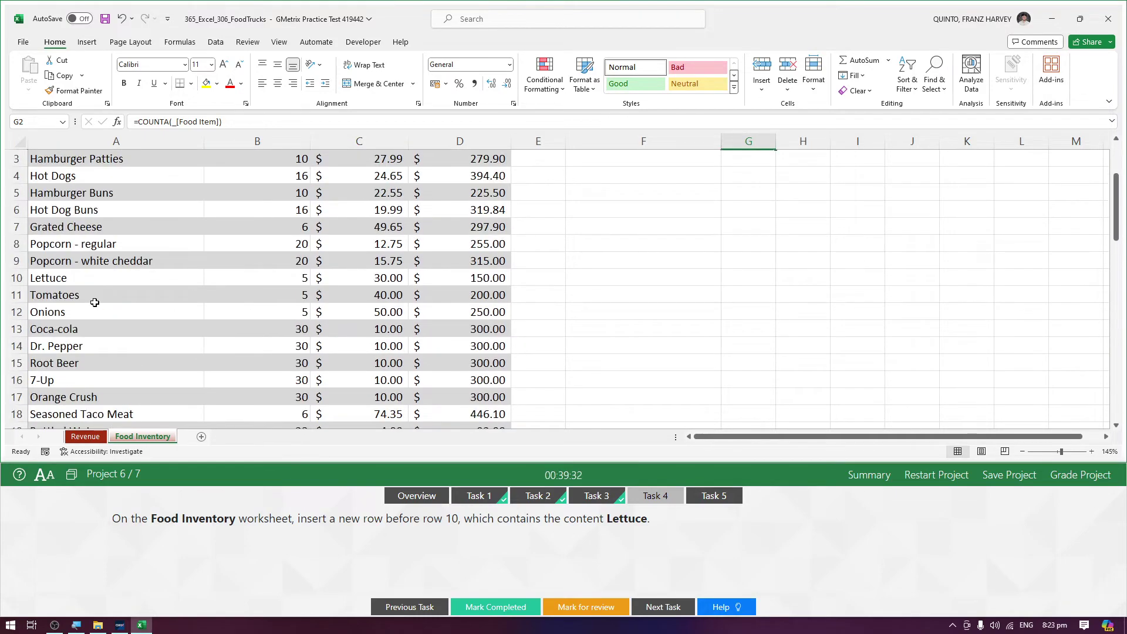
click(5, 277)
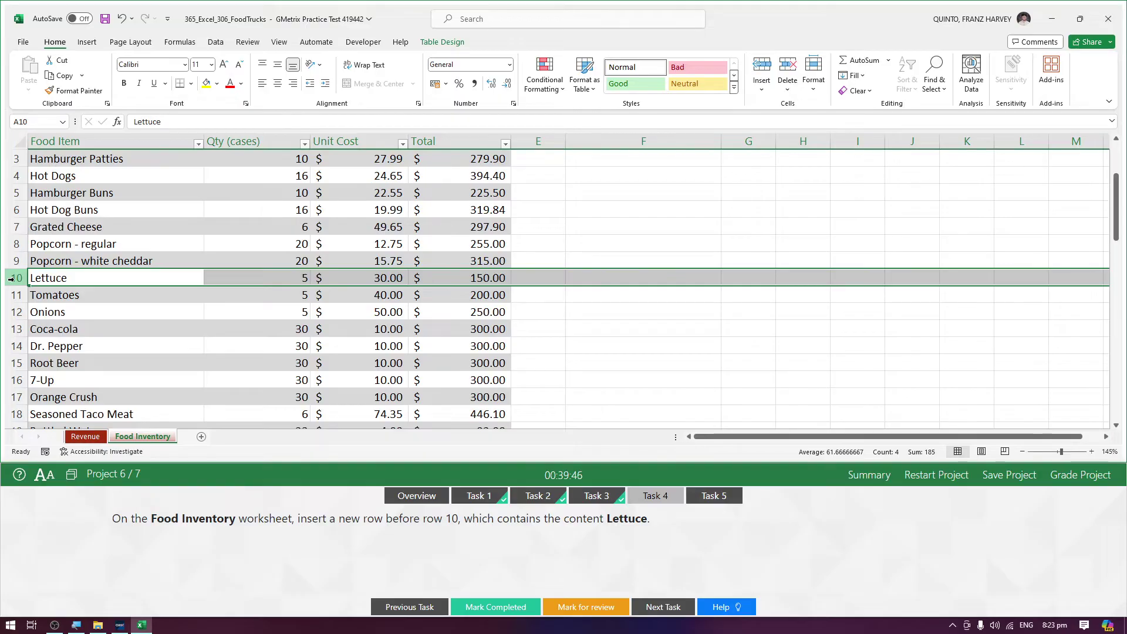
- Insert a blank row 10 above Lettuce, confirm Lettuce is now in row 11, and mark Task 4 completed
click(771, 93)
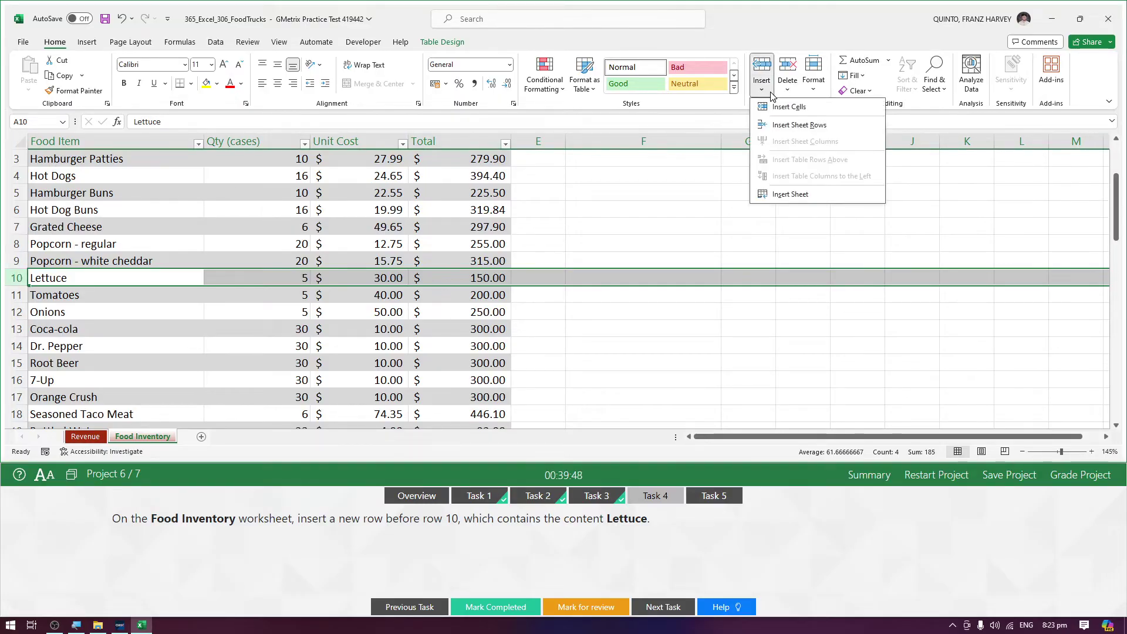
click(799, 125)
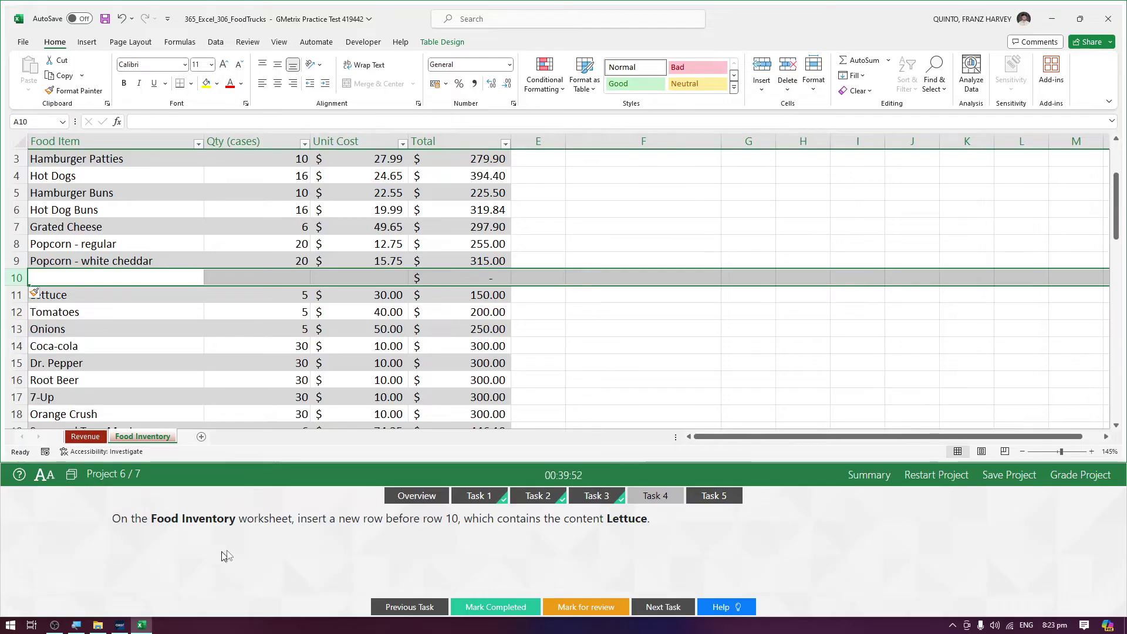
click(291, 536)
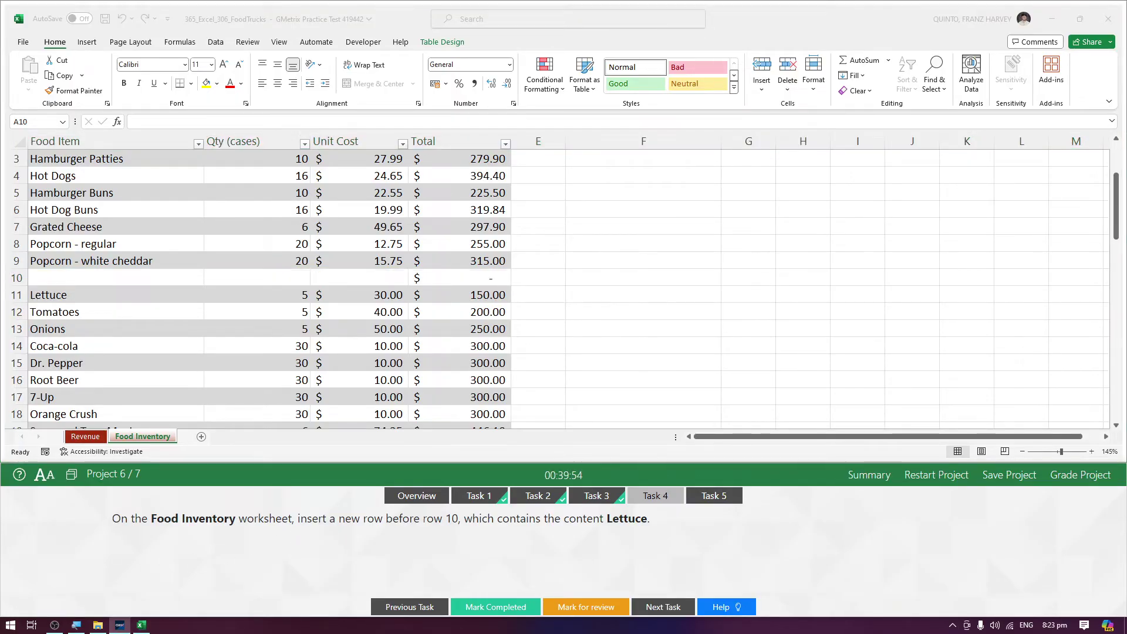
click(85, 322)
click(82, 297)
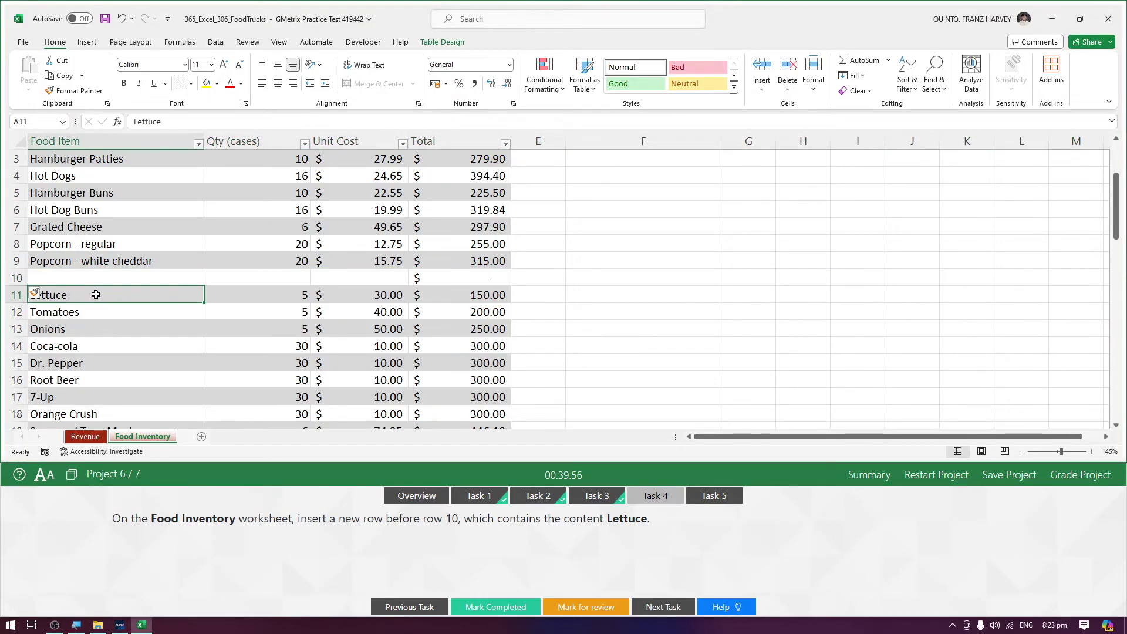
click(100, 281)
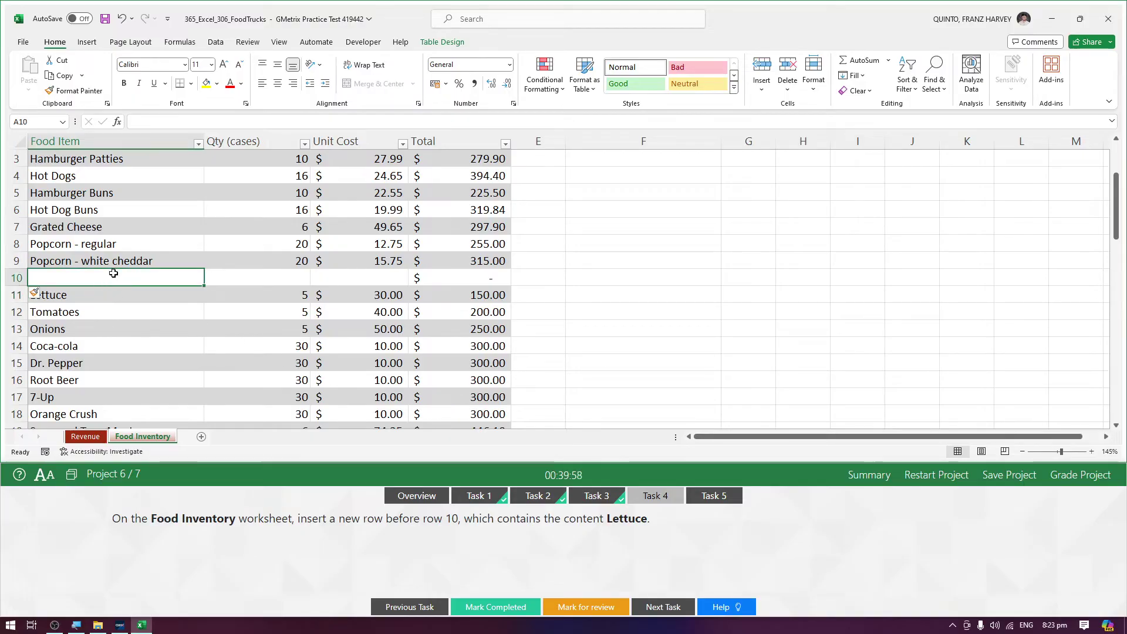
drag(114, 275, 452, 277)
click(582, 311)
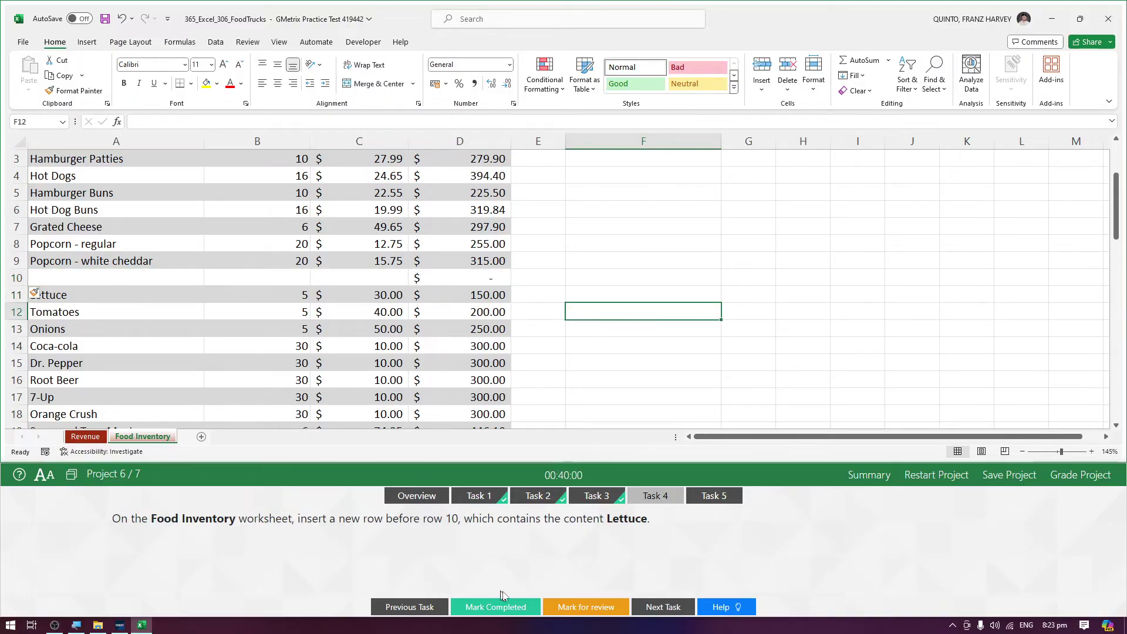
click(505, 607)
click(504, 606)
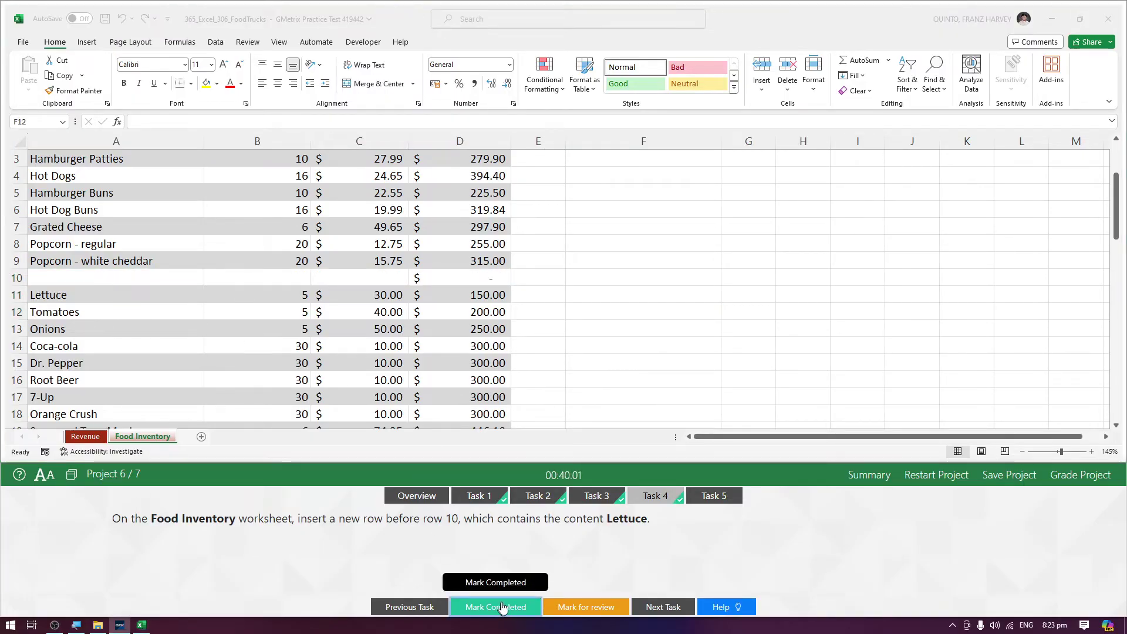
click(718, 497)
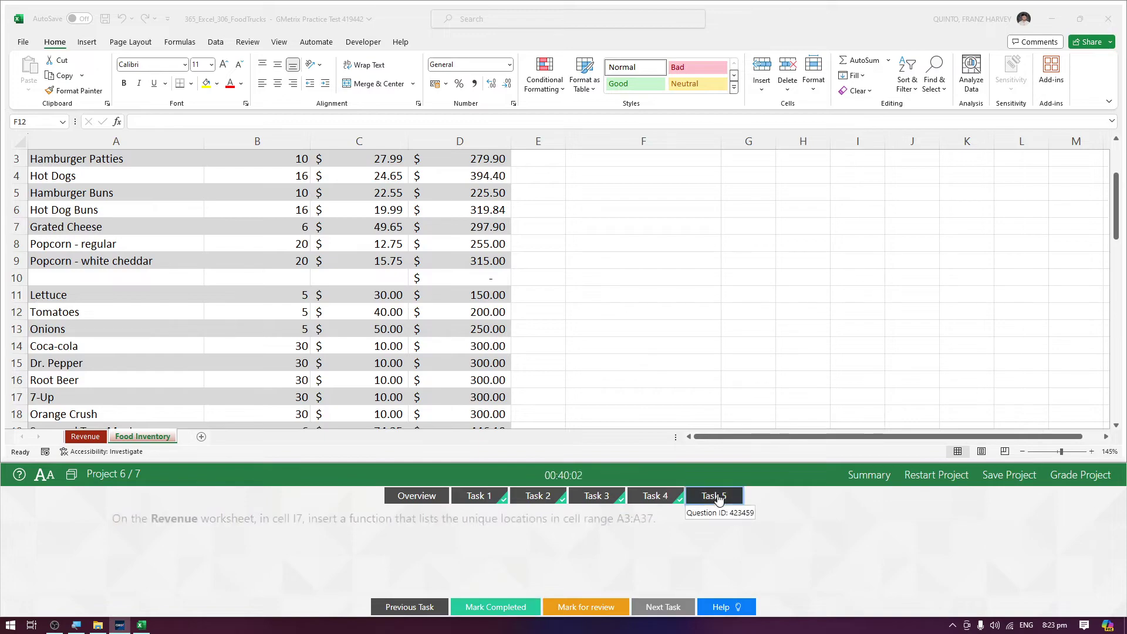
- Switch to the Revenue sheet and select cell I7 under Unique Locations
click(85, 438)
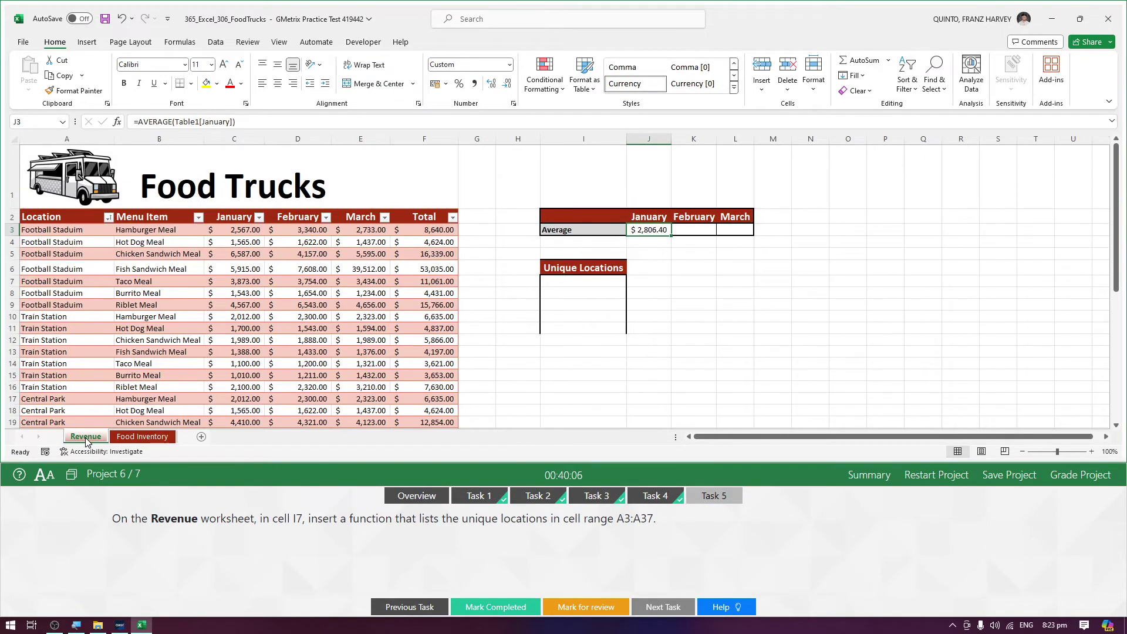
click(578, 280)
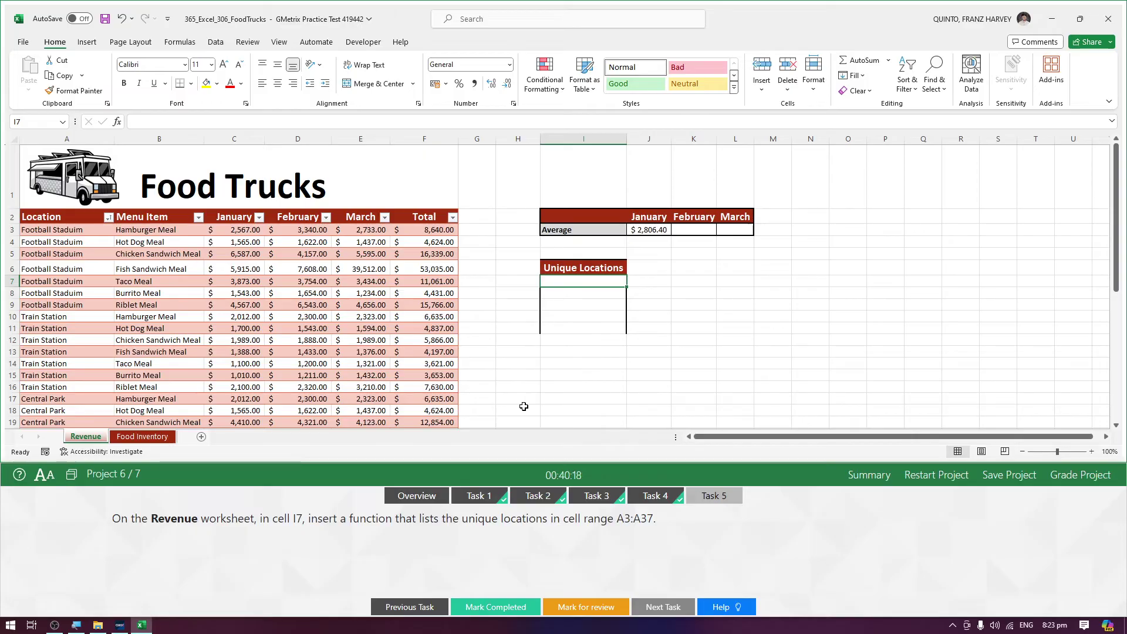
- Enter =UNIQUE(A3:A37) in I7 so the five distinct locations spill below
text(=)
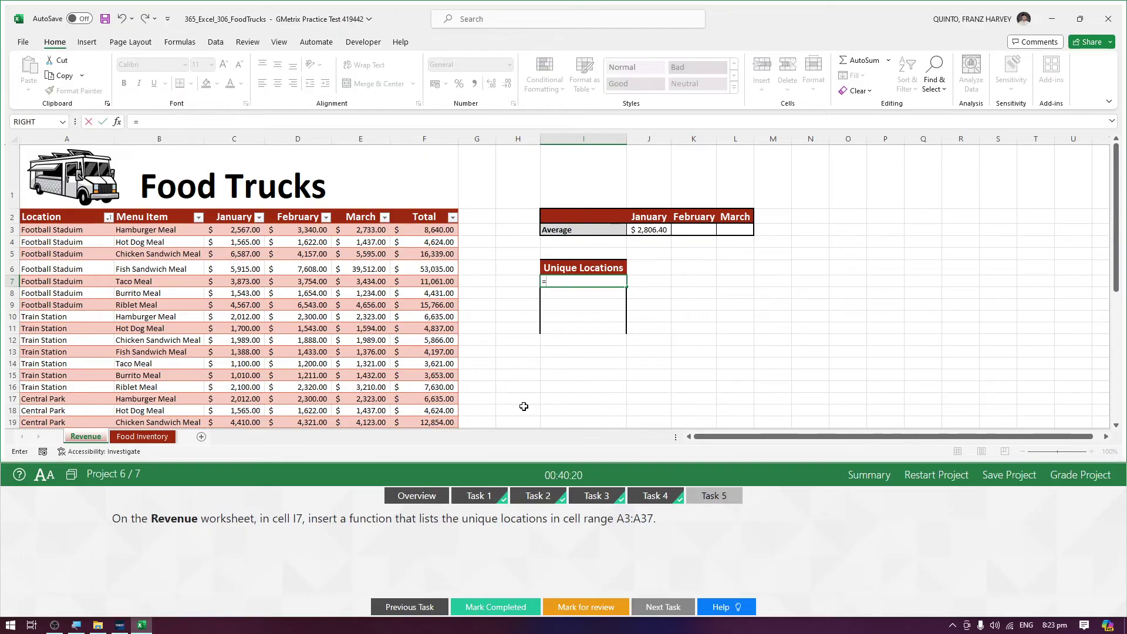
text(UNIQUE)
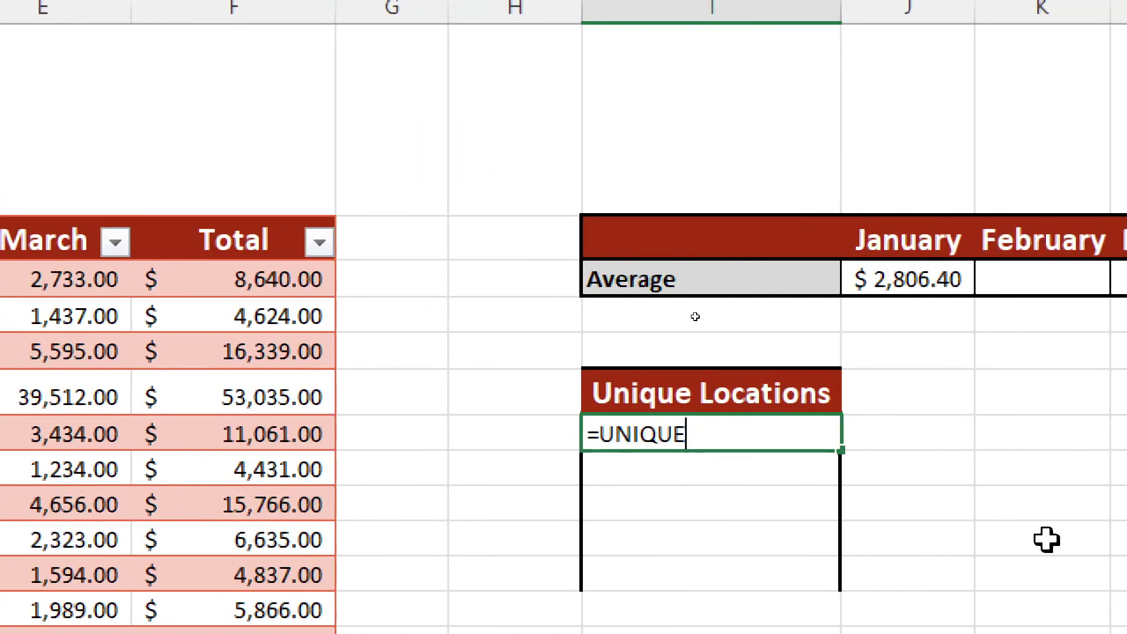
text(()
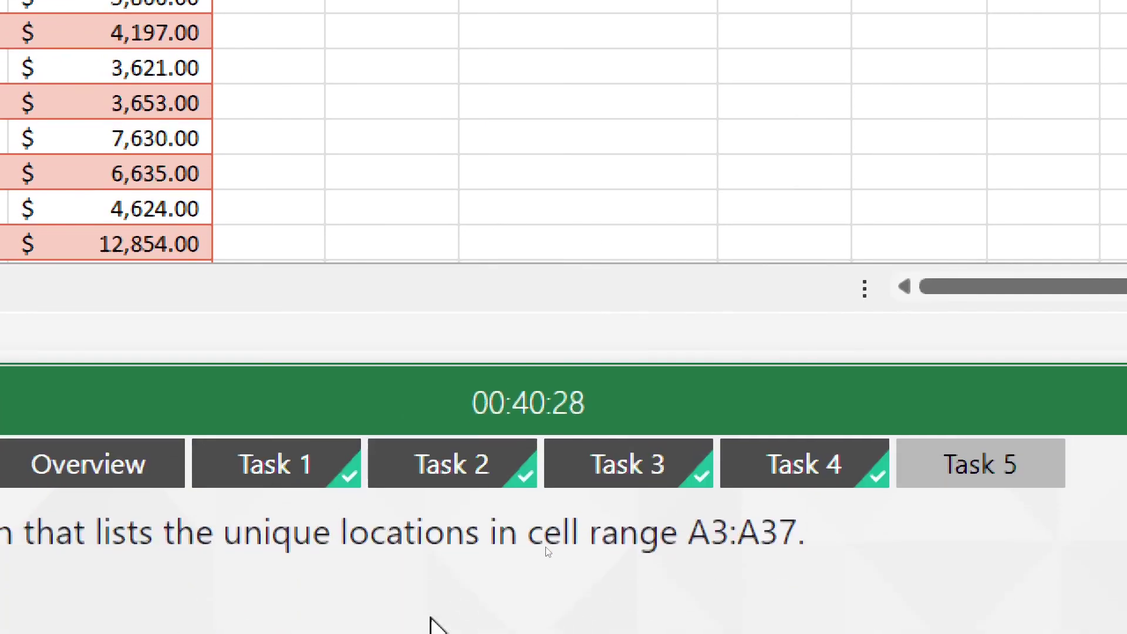
text(A)
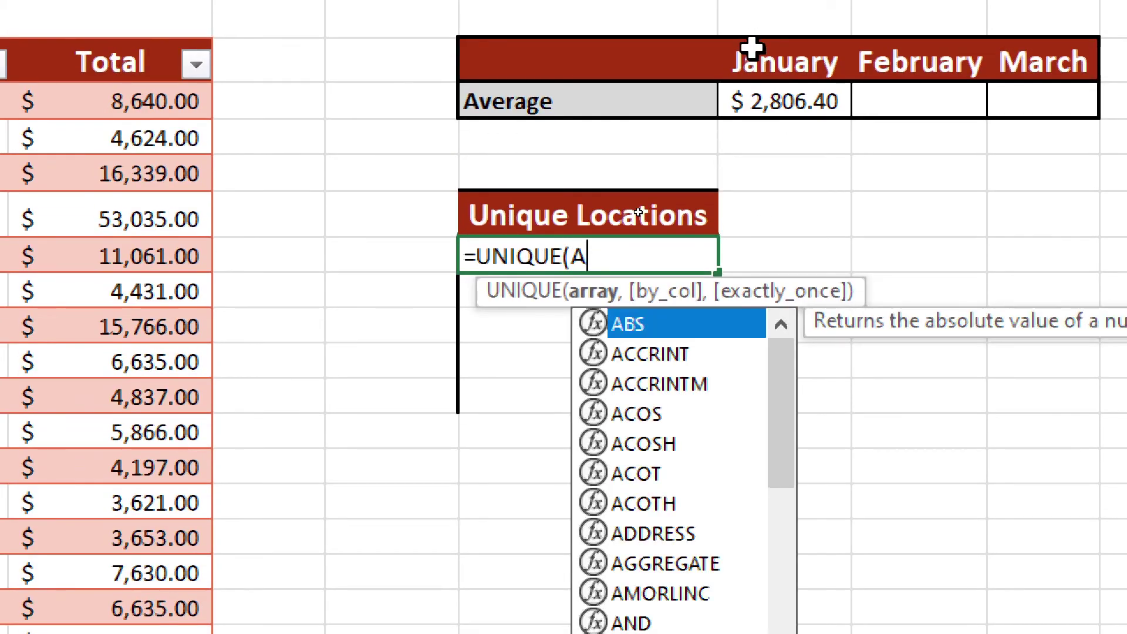
text(3:A)
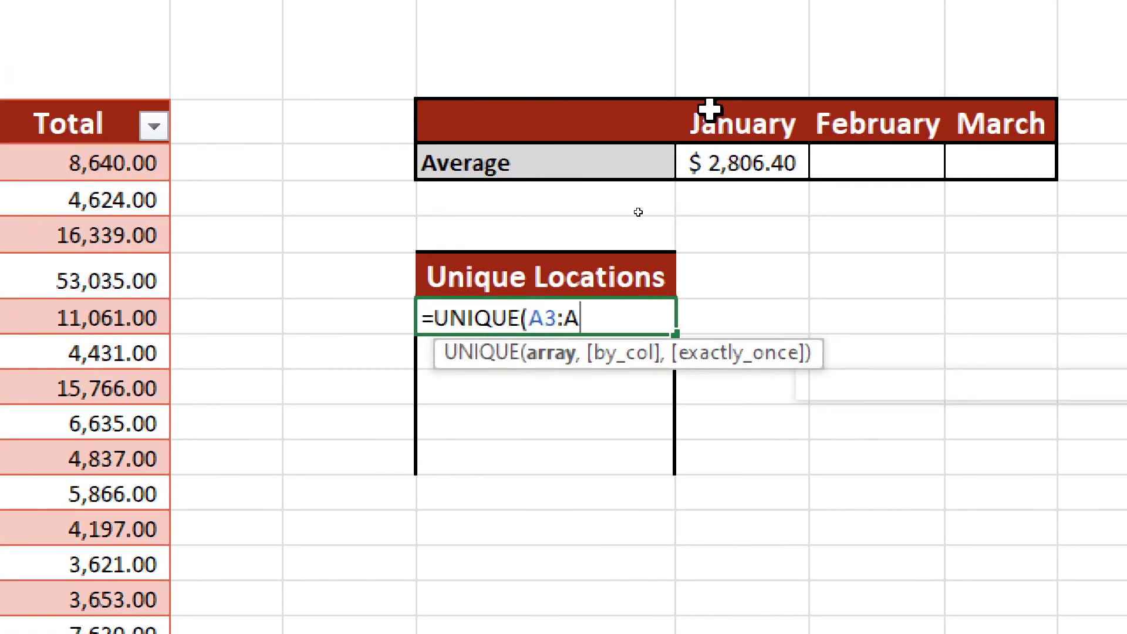
text(37))
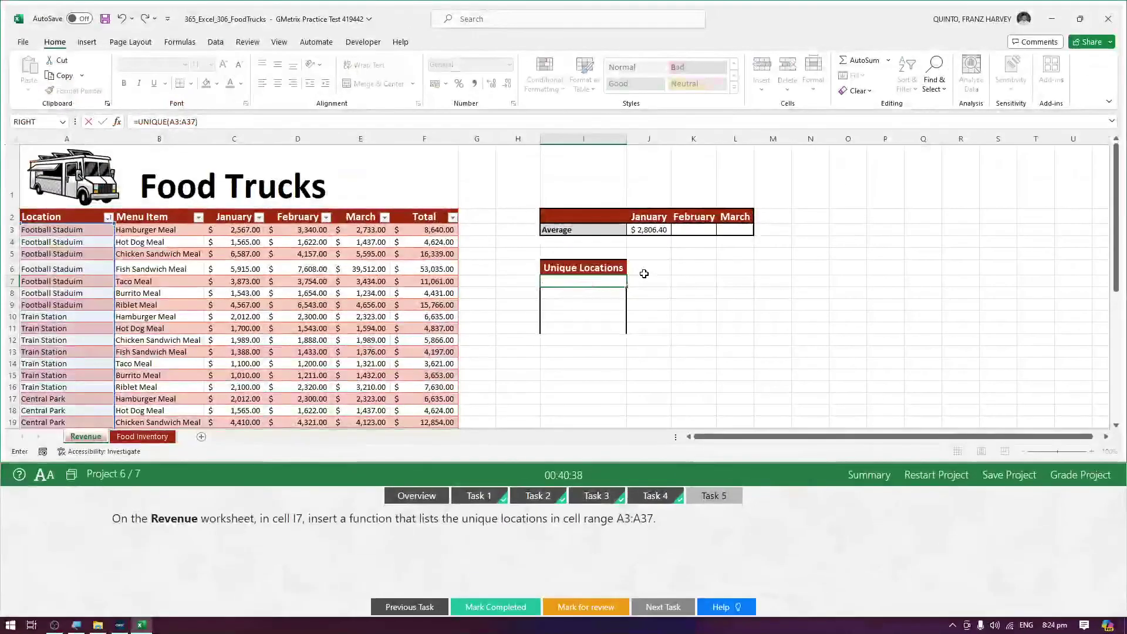
key(Return)
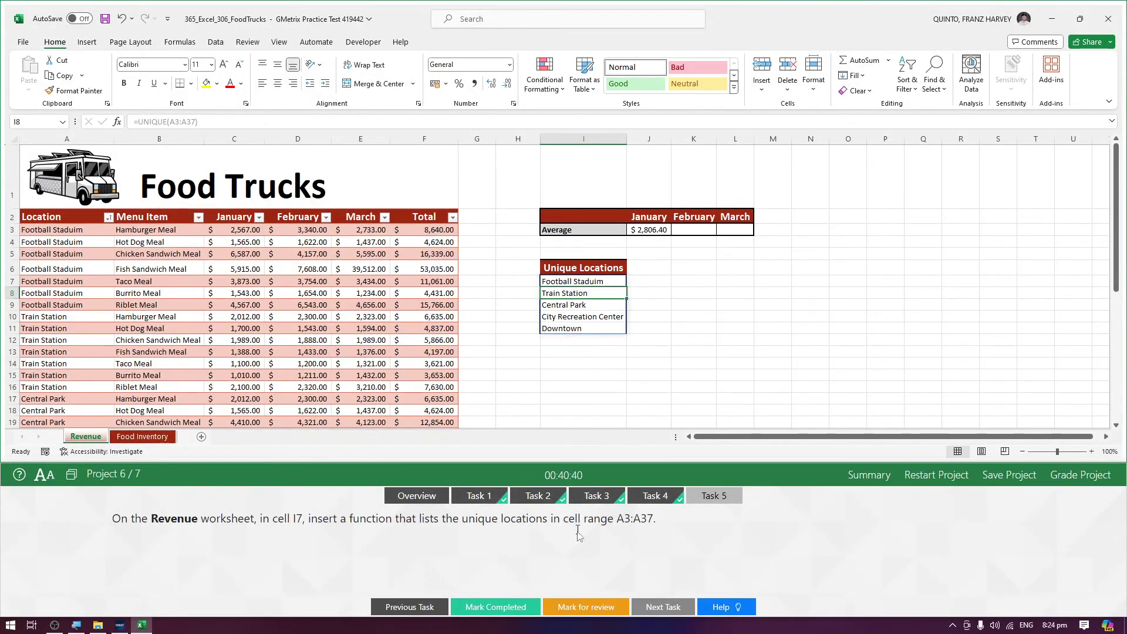
- Mark Task 5 completed and submit the whole project for grading
click(516, 607)
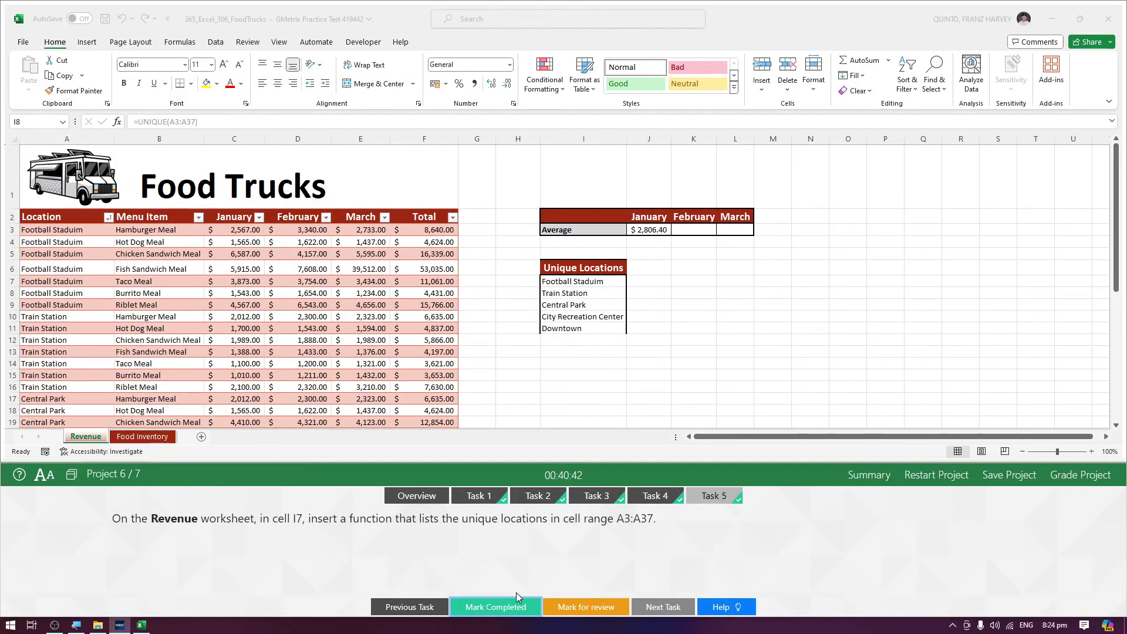
click(1086, 479)
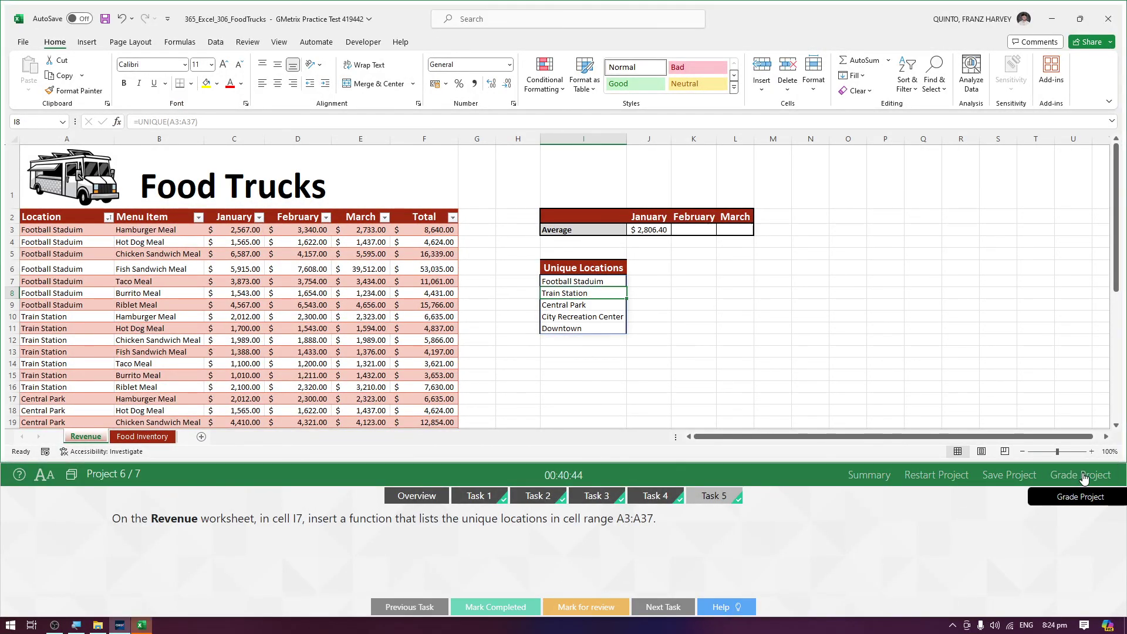